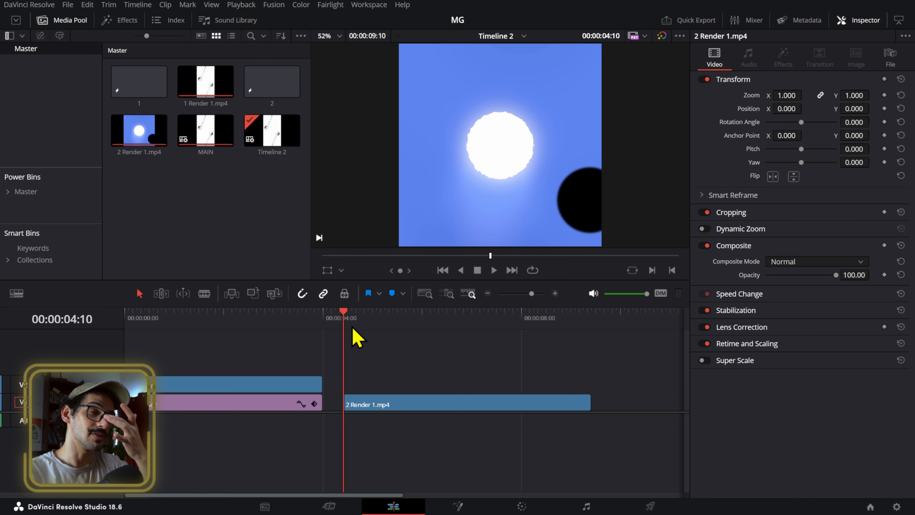
- Scrub through Timeline 2 to review the eclipse clip and the swinging shapes animation
drag(356, 314, 466, 377)
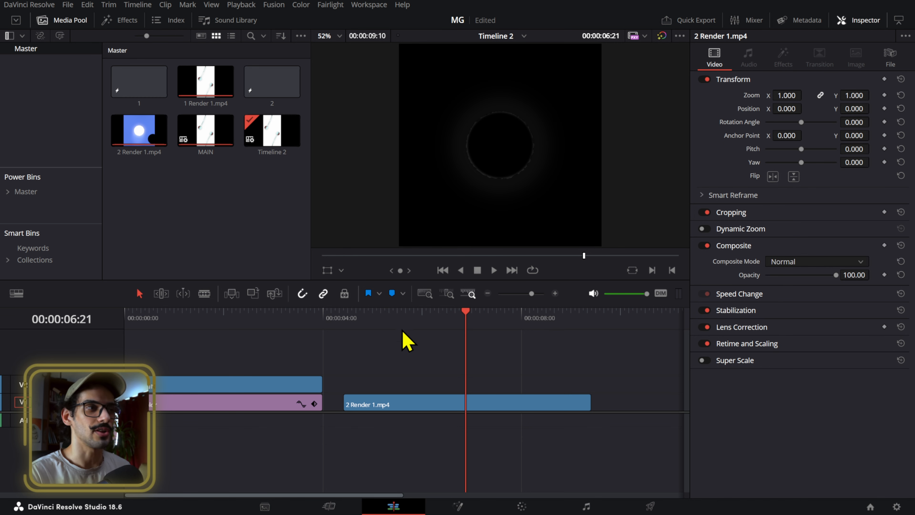
drag(362, 327, 157, 371)
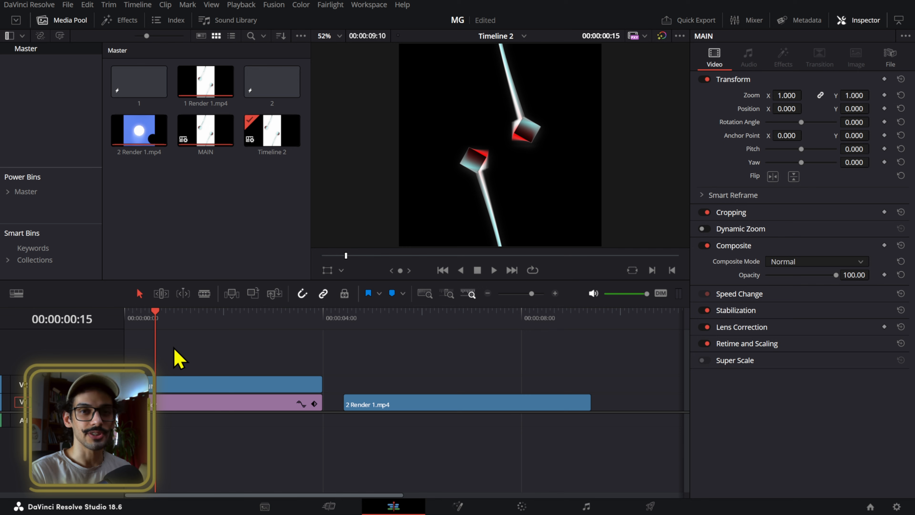
click(218, 341)
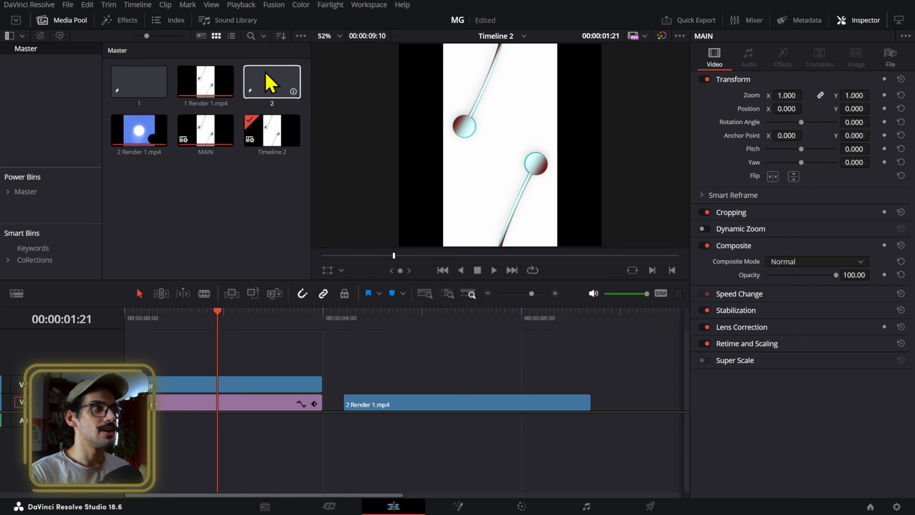
- Open Fusion composition 2 from the Master bin in the Fusion page
click(272, 91)
double_click(270, 78)
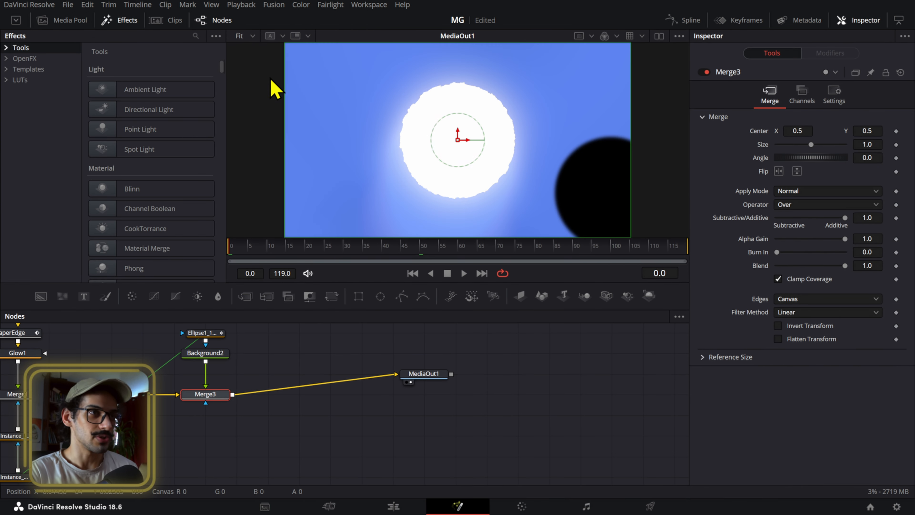
scroll(411, 403, down, 5)
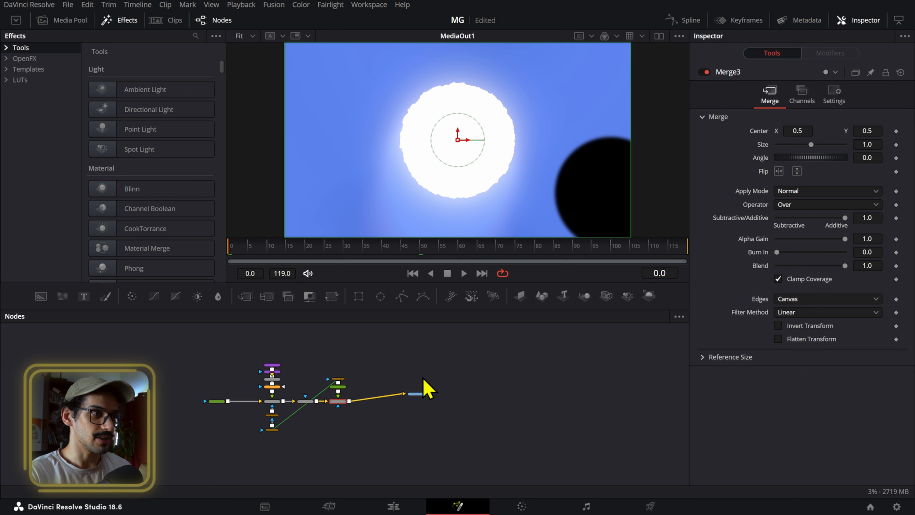
scroll(324, 402, up, 5)
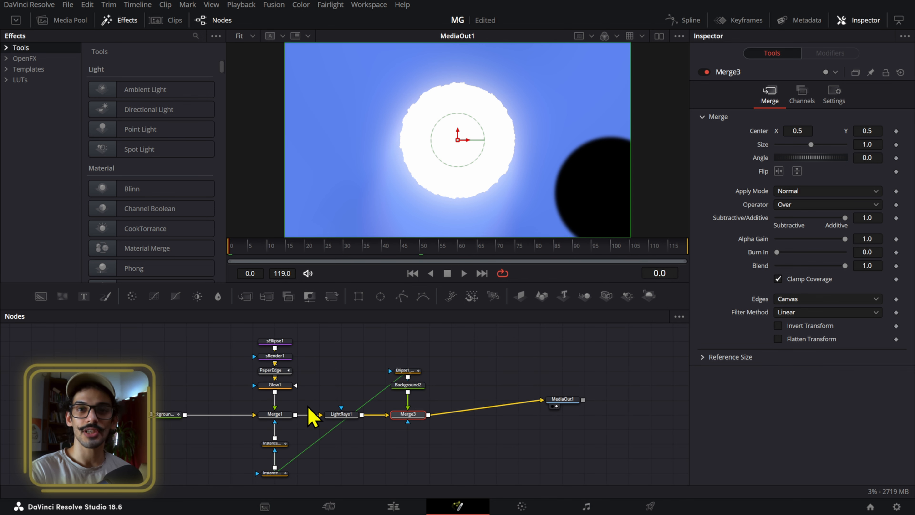
- Play and scrub the finished eclipse composition to examine its animation and node tree
drag(360, 258, 416, 251)
scroll(477, 144, down, 3)
key(space)
drag(597, 372, 446, 382)
click(467, 274)
click(462, 251)
click(591, 440)
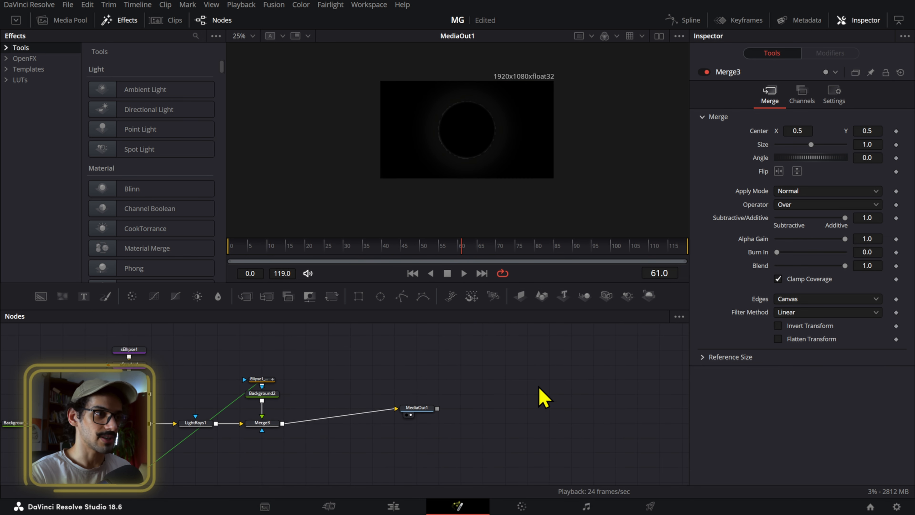
- Add an unconnected Background node in the empty space above MediaOut1
scroll(541, 395, down, 2)
scroll(541, 388, up, 3)
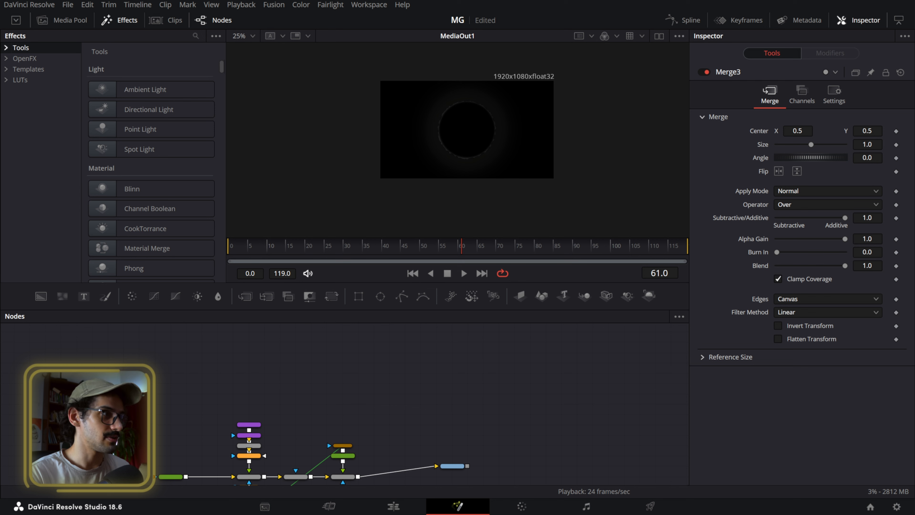
drag(39, 297, 476, 400)
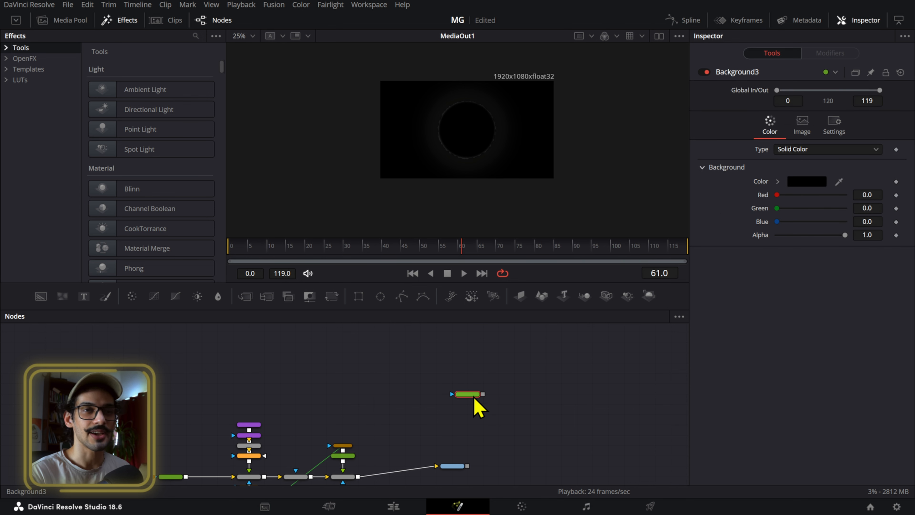
scroll(347, 364, down, 4)
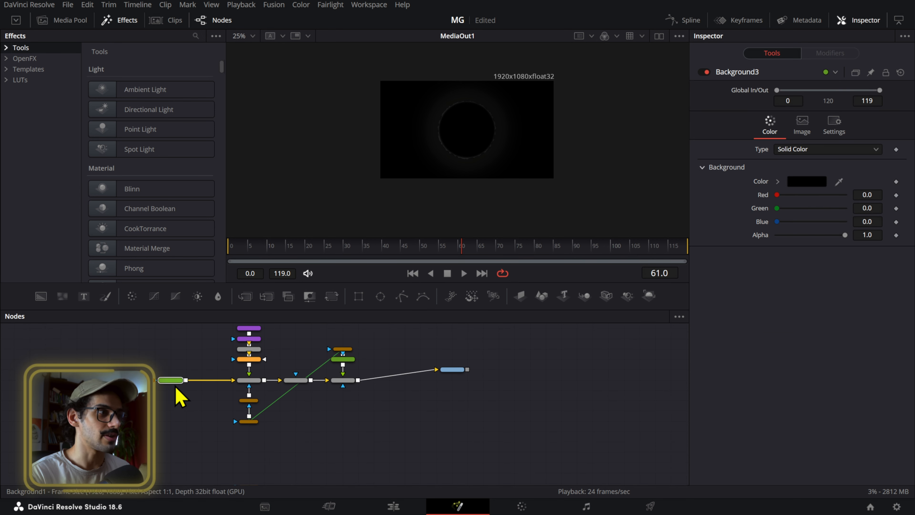
scroll(447, 389, up, 4)
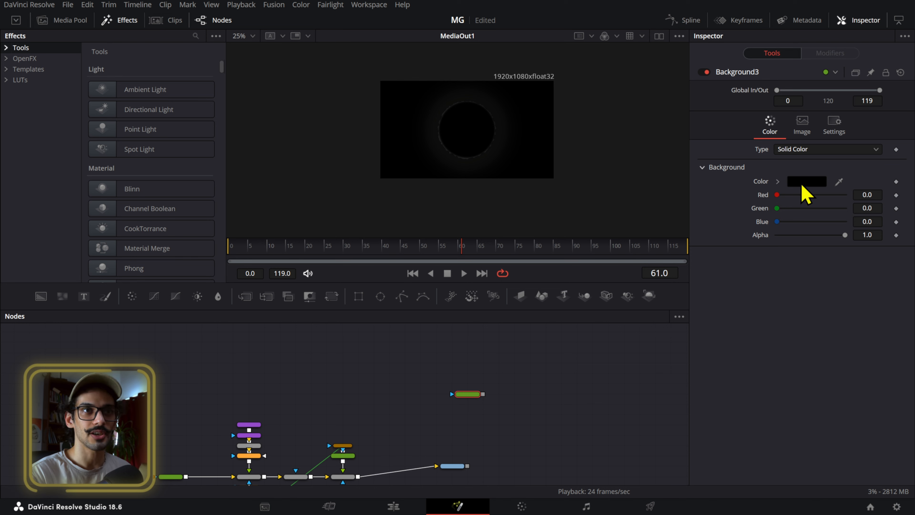
- Set the new Background's colour to #577ee8 and show the node in the viewer
click(803, 184)
triple_click(546, 333)
text(#577ee8)
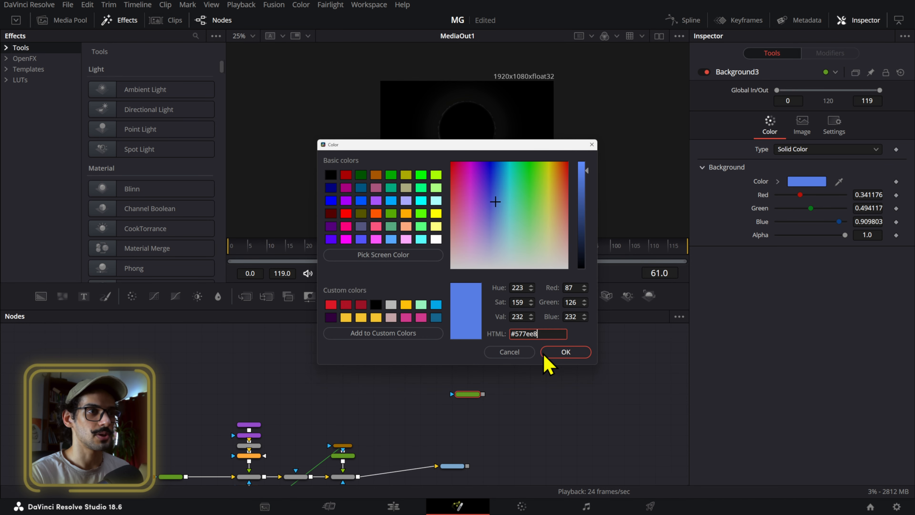
click(565, 352)
click(472, 400)
drag(489, 386, 412, 368)
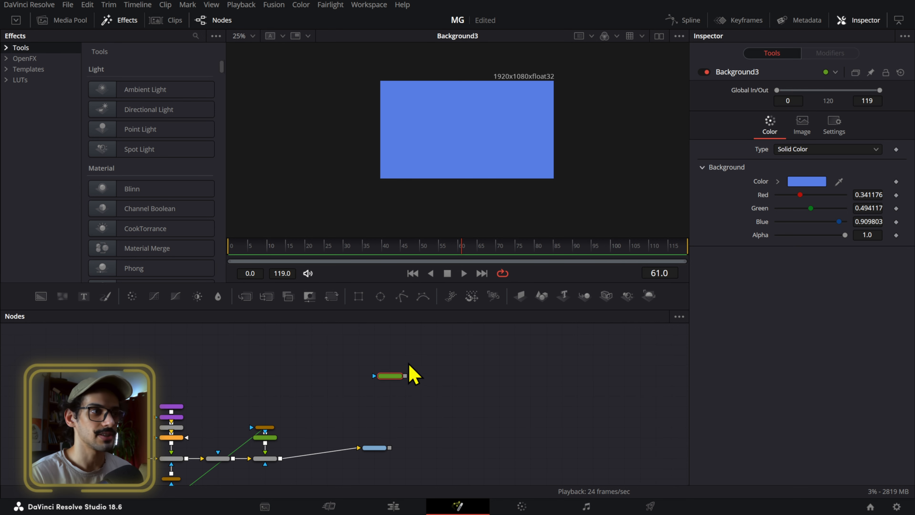
scroll(444, 360, up, 4)
drag(345, 394, 251, 415)
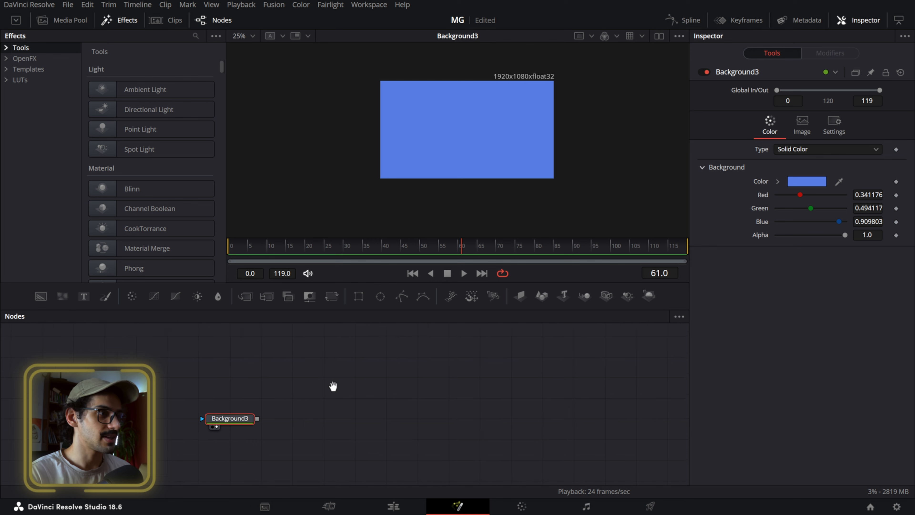
key(shift+space)
text(sre)
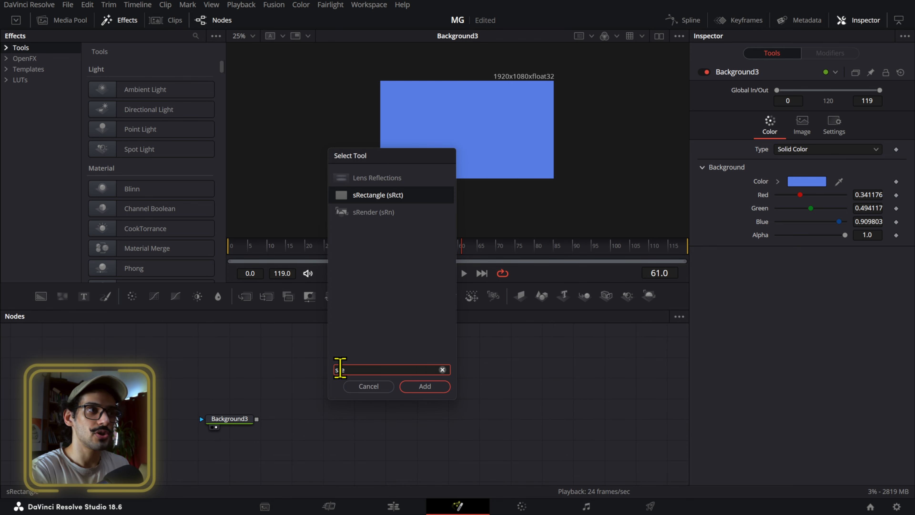
key(BackSpace)
key(BackSpace)
key(BackSpace)
text(elp)
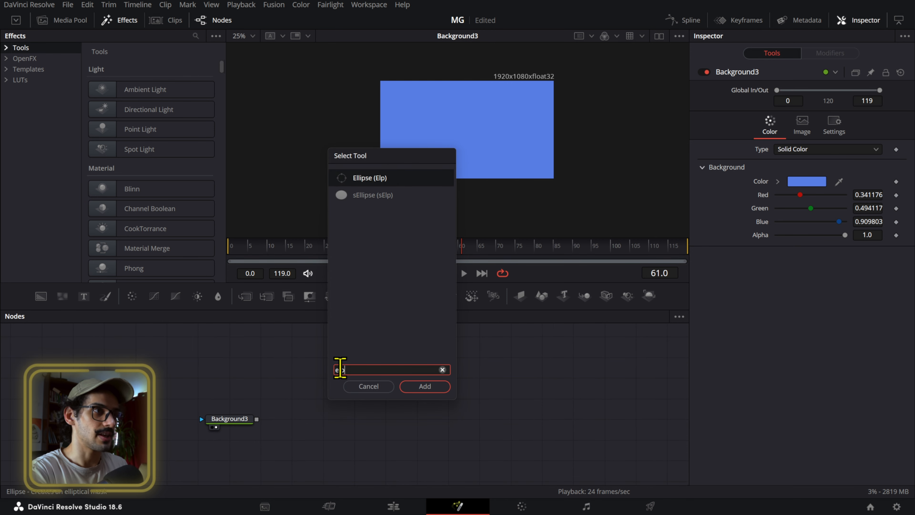
key(Return)
click(350, 378)
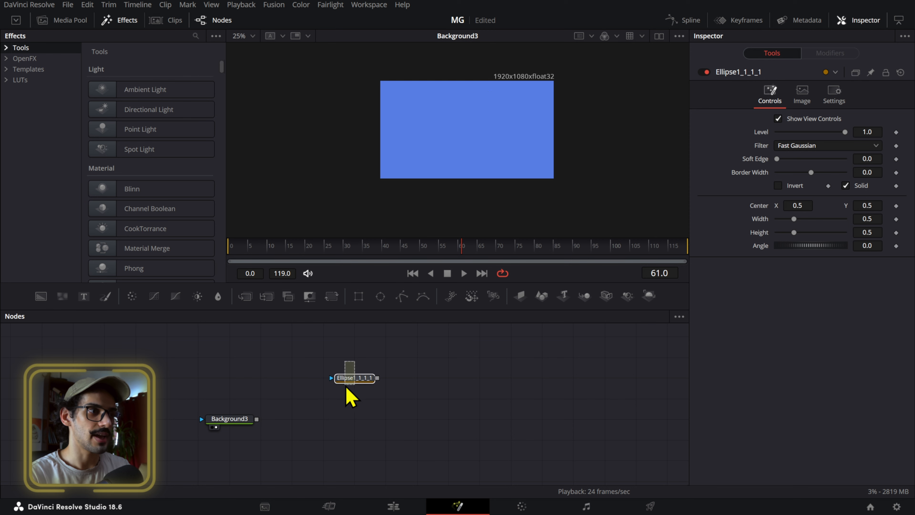
key(Delete)
- Add an sEllipse node followed by a connected sRender node
key(shift+space)
text(se)
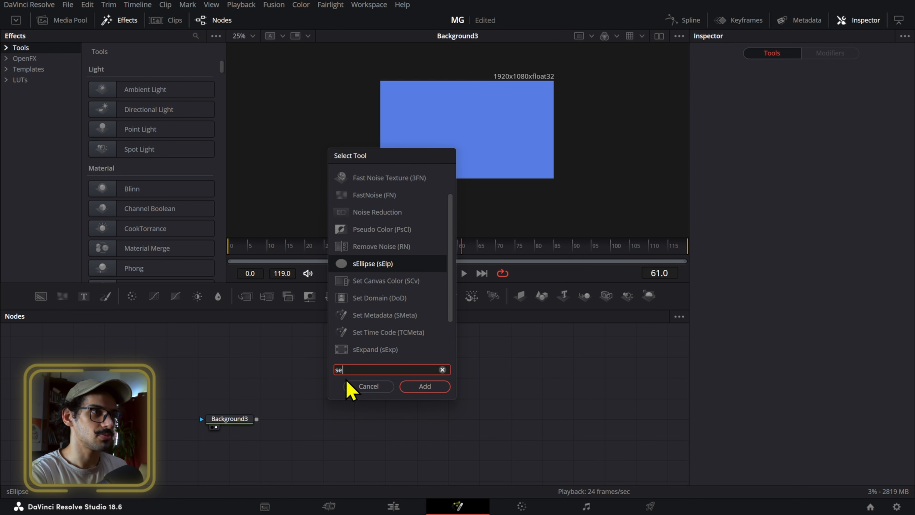
text(lp)
key(Return)
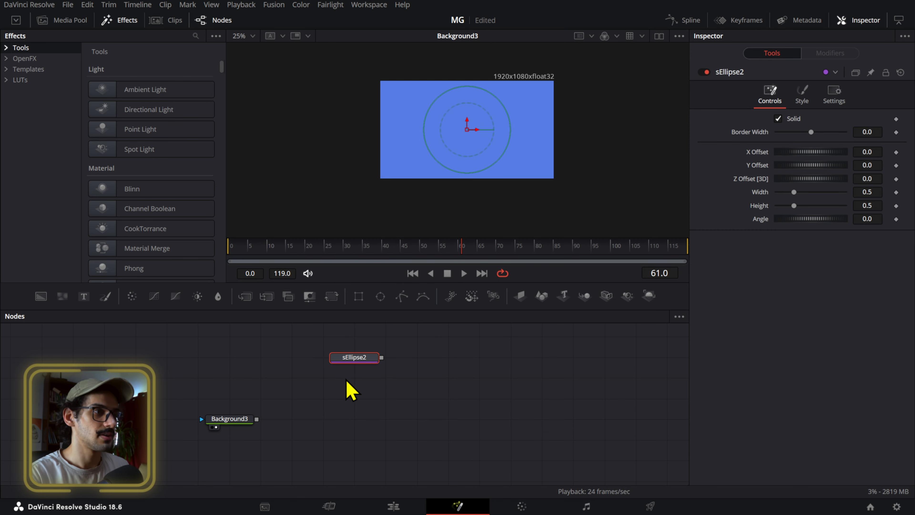
key(shift+space)
text(selsren)
key(Return)
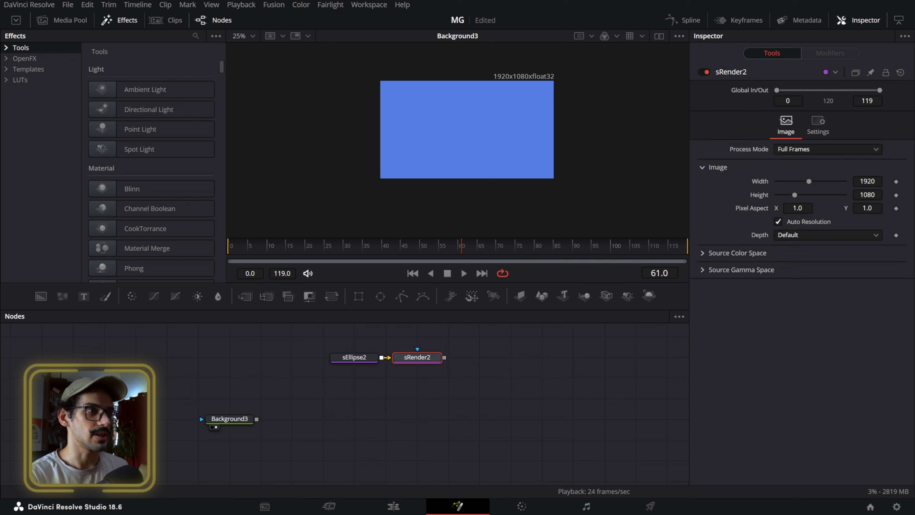
- Merge the sRender output over the blue Background, stack the shape nodes above the Merge, and show the Merge in the viewer
drag(445, 357, 258, 420)
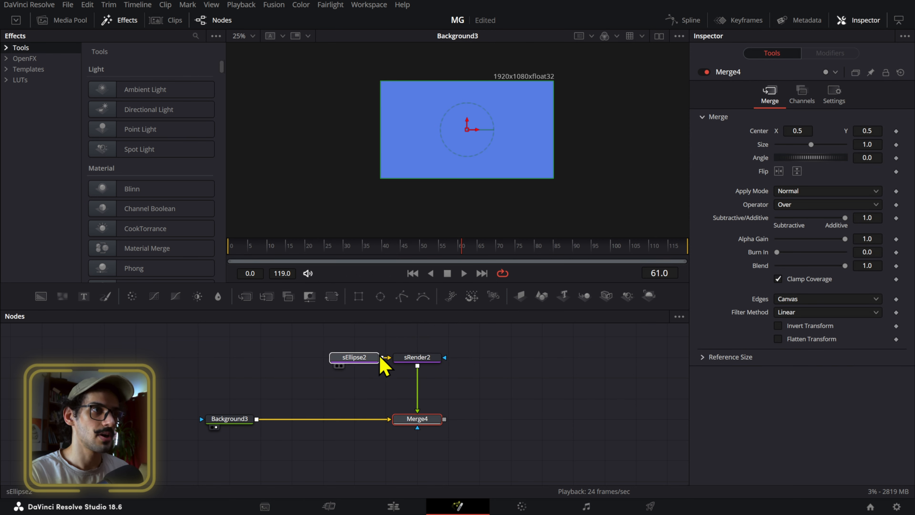
drag(375, 358, 430, 328)
drag(408, 422, 341, 428)
click(342, 427)
key(2)
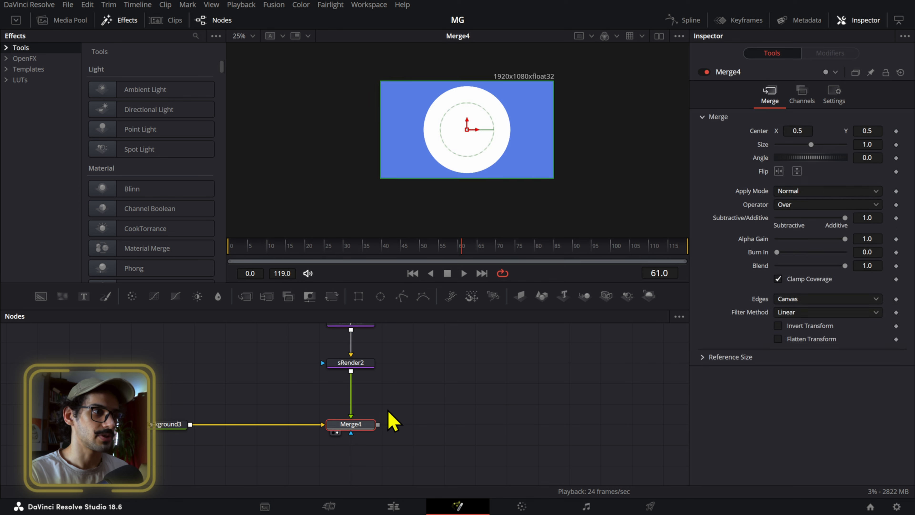
- Link the new sEllipse's height to its width with an expression
scroll(378, 362, up, 3)
click(368, 354)
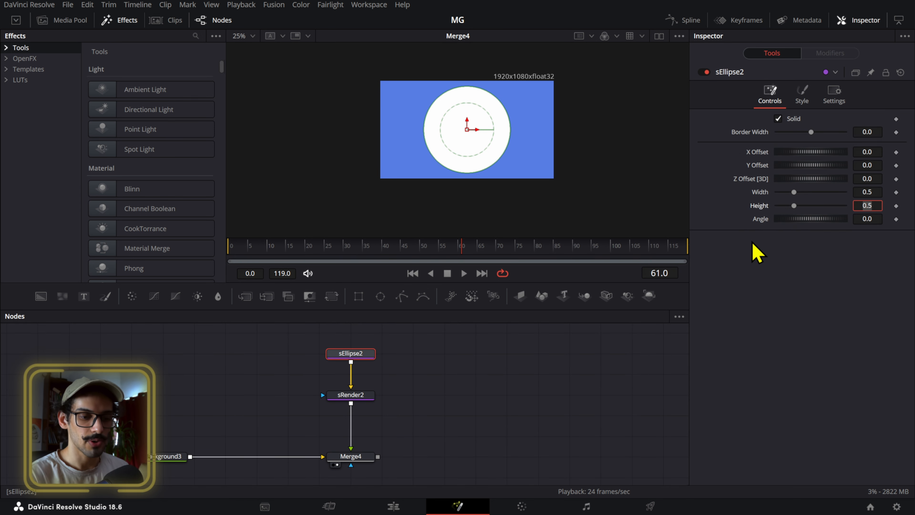
text(=)
key(Tab)
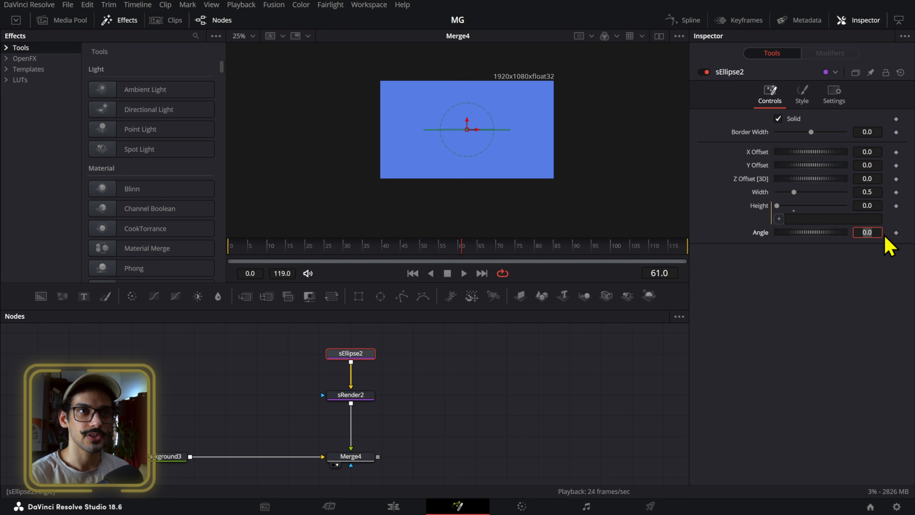
drag(779, 219, 761, 192)
- Reduce the sEllipse's width to shrink the circle, and move sRender2 up directly beneath the sEllipse
drag(868, 192, 850, 191)
drag(373, 394, 373, 373)
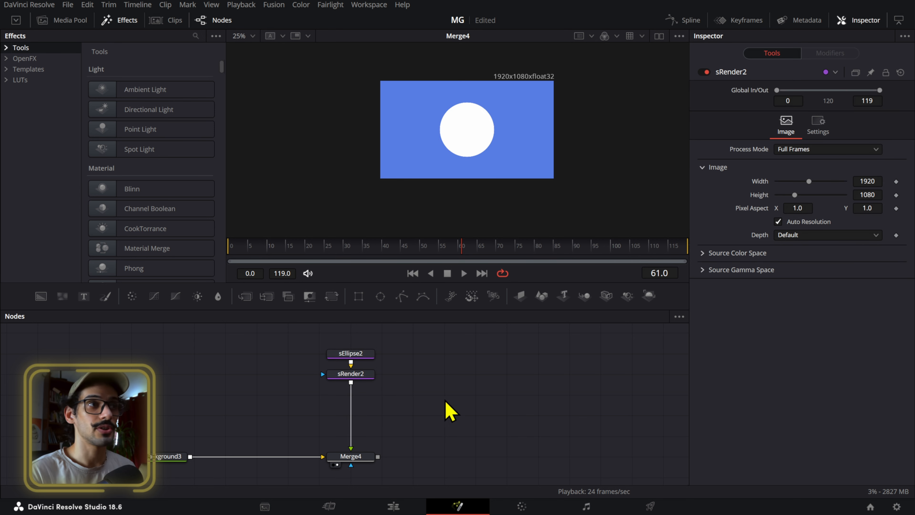
scroll(484, 160, up, 3)
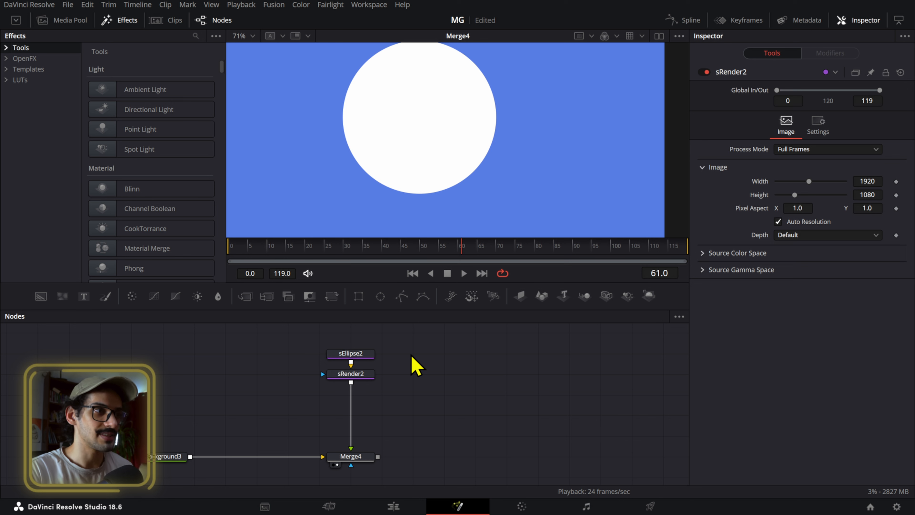
key(shift+space)
text(sren)
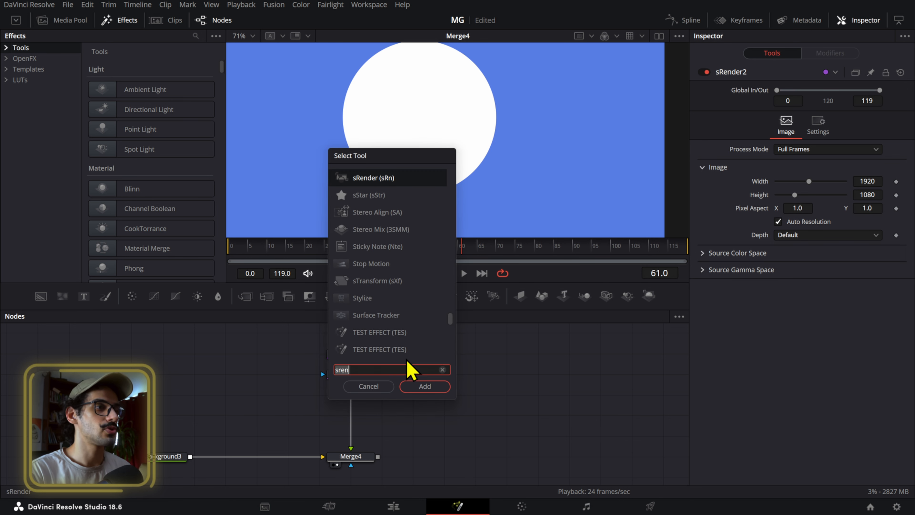
key(BackSpace)
key(BackSpace)
key(BackSpace)
key(BackSpace)
text(p)
key(BackSpace)
text(ap)
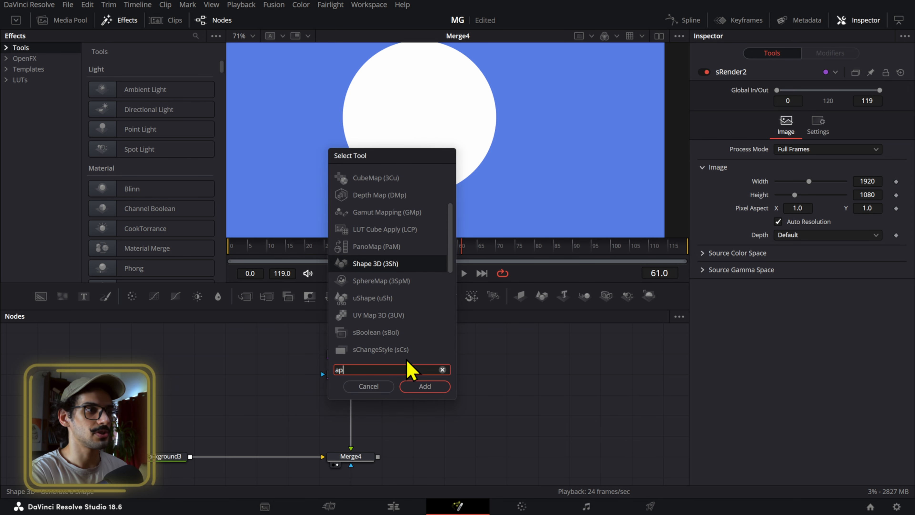
key(BackSpace)
key(BackSpace)
text(paper)
key(Escape)
key(ctrl+space)
text(pape)
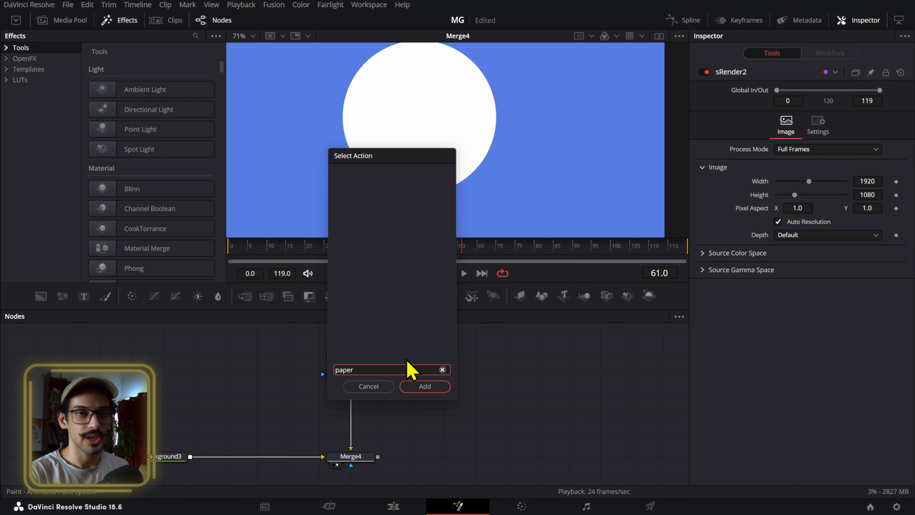
text(r)
key(Escape)
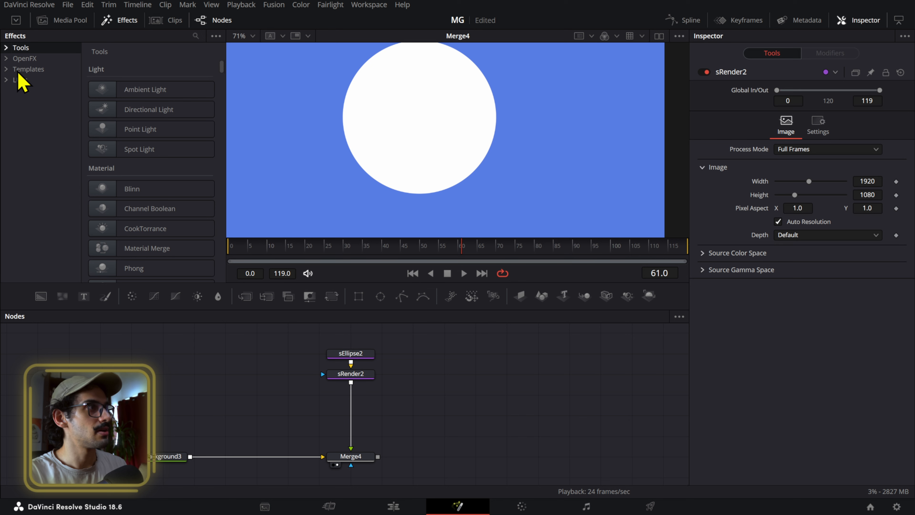
- Find the Paper Edge template by searching "pap" and insert it between sRender2 and Merge4
click(25, 69)
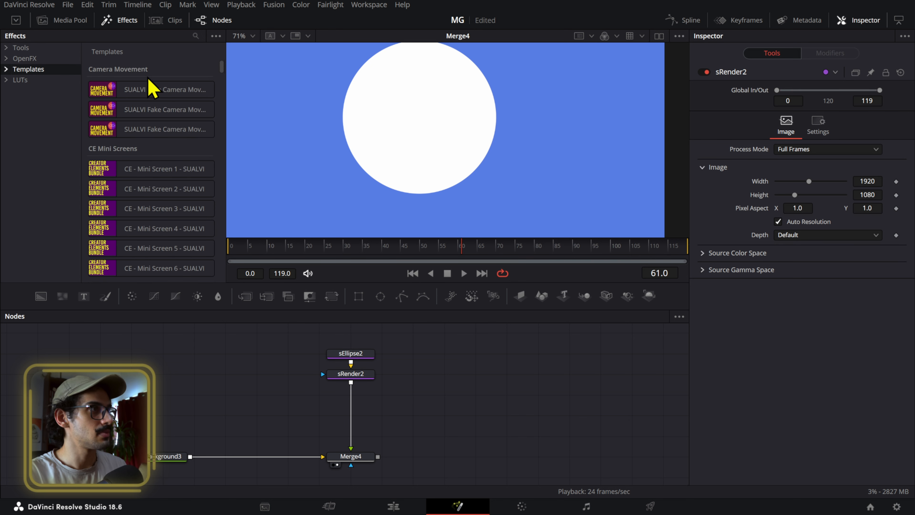
click(196, 35)
text(pap)
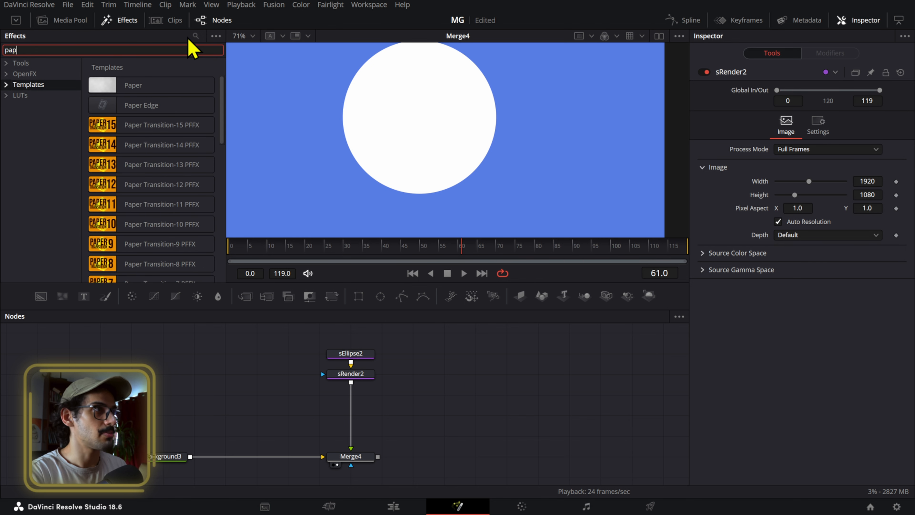
drag(105, 107, 353, 403)
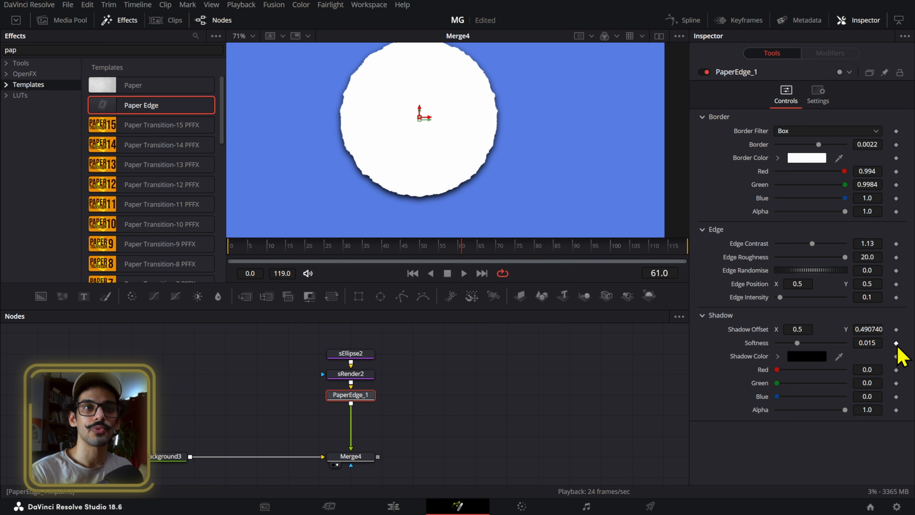
- Remove the Paper Edge's shadow by setting the shadow offset Y to 0.5 and the softness to 0
click(876, 328)
text(.015)
key(Tab)
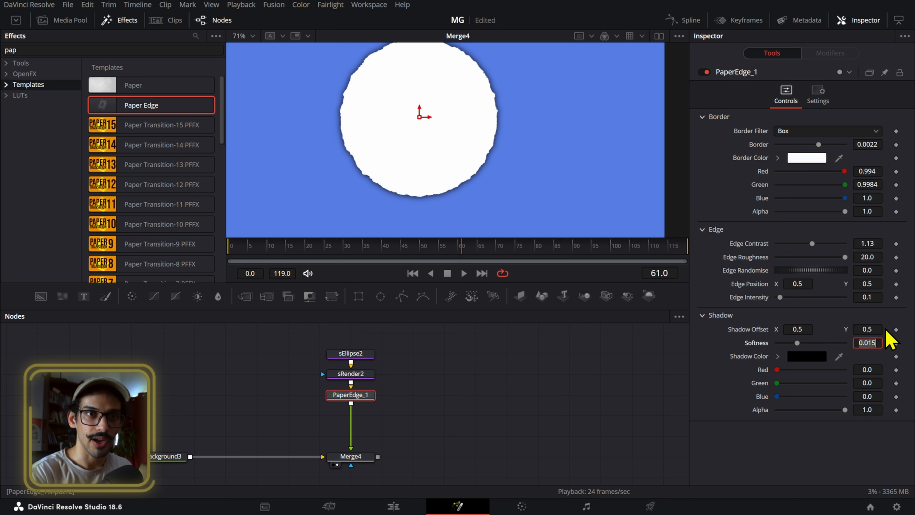
key(Tab)
- Return to frame 0 and set the Paper Edge's edge contrast to 1.198
click(601, 115)
drag(398, 253, 212, 246)
click(866, 244)
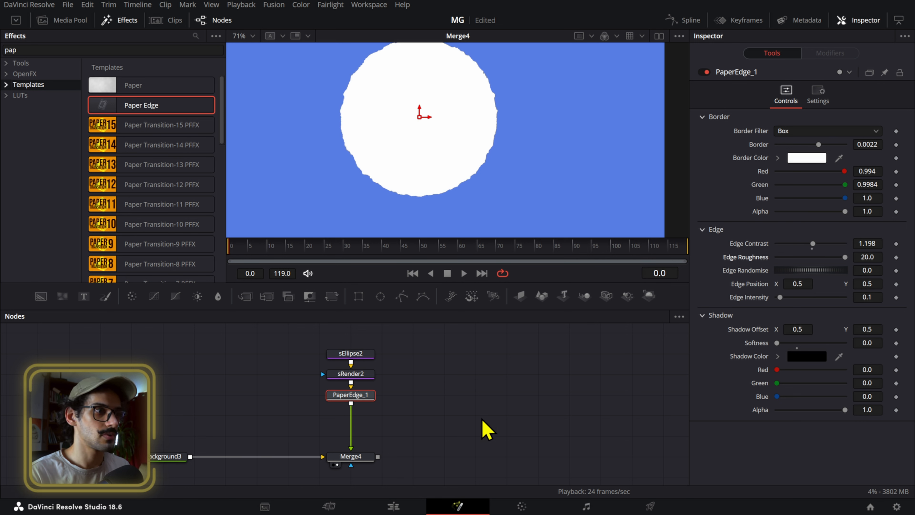
- Fine-tune the Paper Edge with border 0.00243, edge contrast 1.378, edge roughness 19.24 and edge randomise 0.166
mouse_move(873, 145)
mouse_down()
mouse_move(859, 145)
mouse_move(874, 145)
mouse_up()
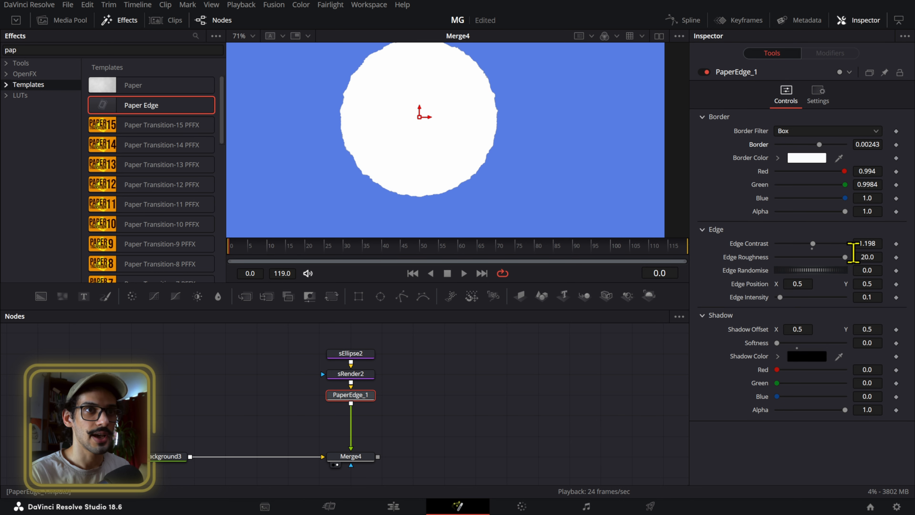
drag(863, 244, 873, 271)
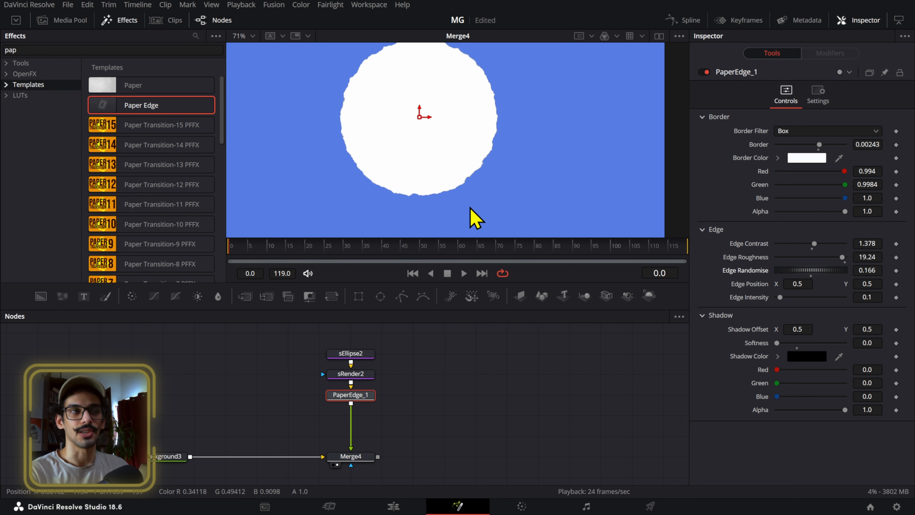
scroll(487, 187, down, 3)
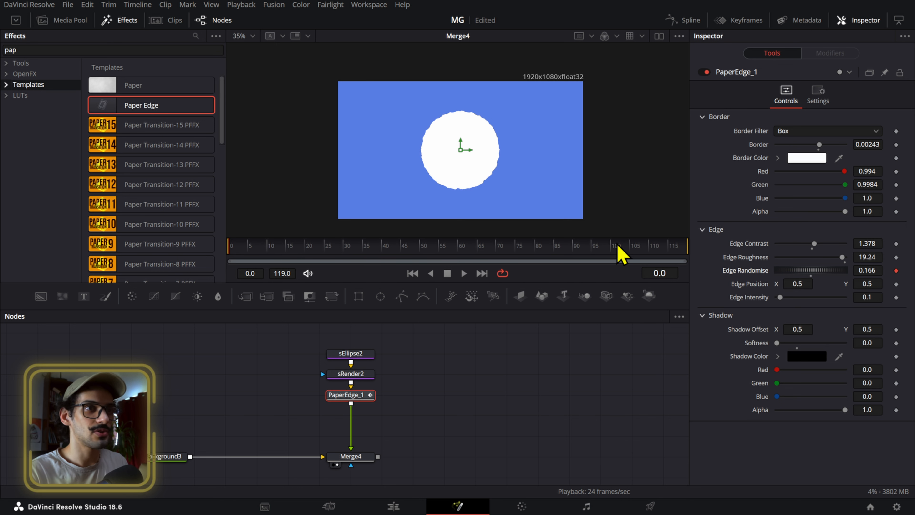
- Keyframe Edge Randomise from 0.166 at frame 0 to 0.379 at frame 119, play the animated edge and return to frame 0
key(End)
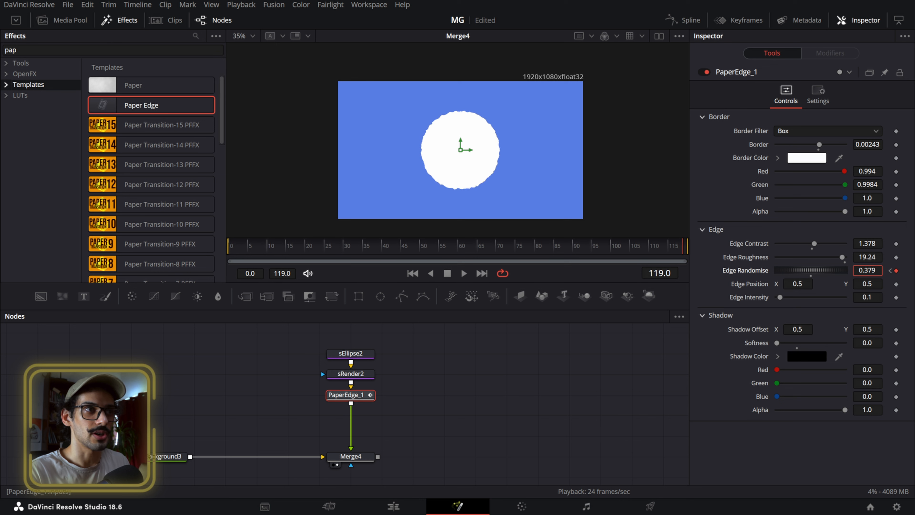
click(483, 364)
key(space)
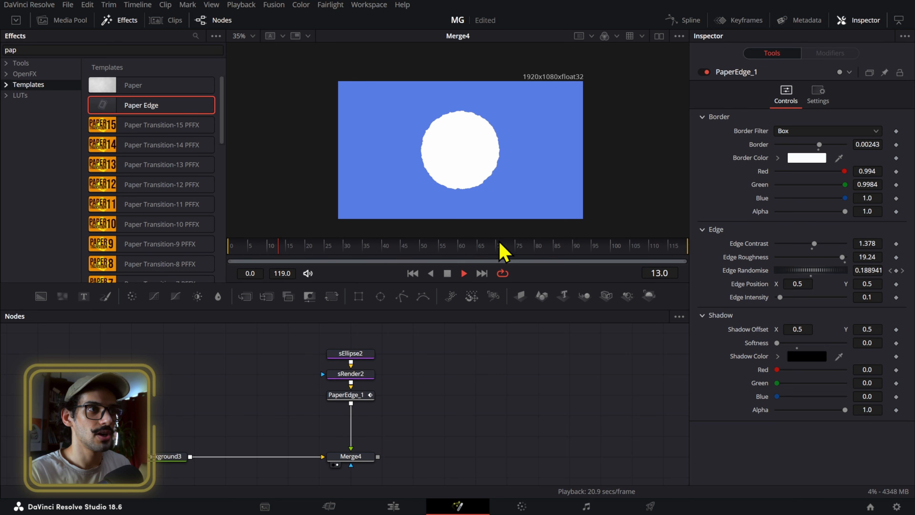
scroll(462, 179, up, 3)
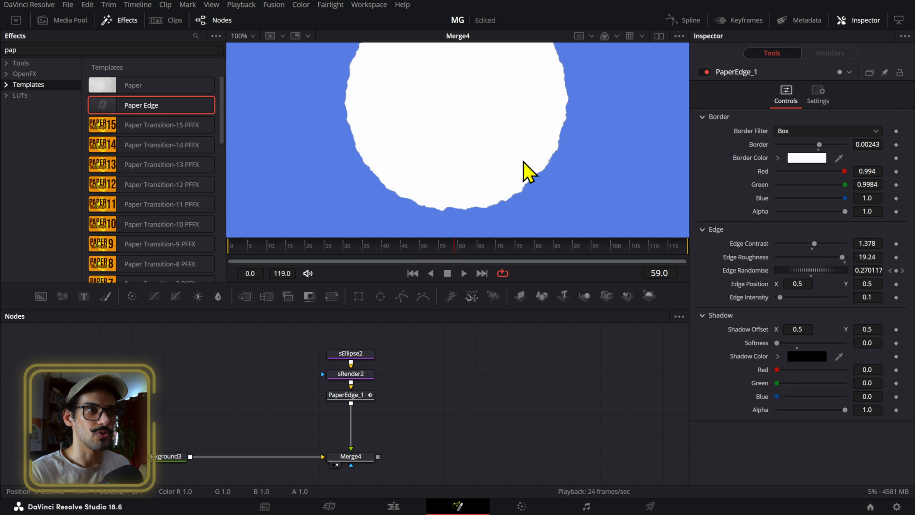
scroll(528, 172, down, 3)
drag(400, 261, 231, 287)
- Add a Glow node between PaperEdge_1 and Merge4
click(374, 397)
key(shift+space)
text(sren)
key(BackSpace)
key(BackSpace)
key(BackSpace)
key(BackSpace)
text(glow)
key(Return)
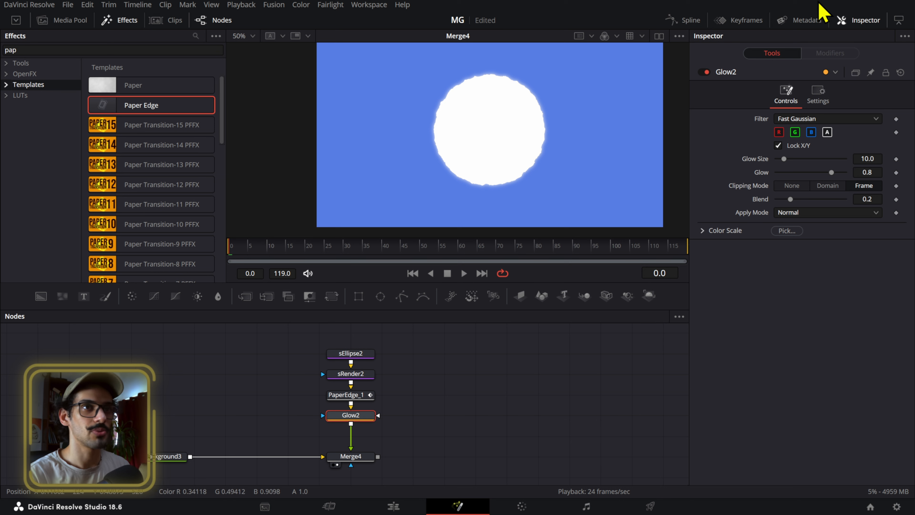
- Set the sun's glow size to 100, glow strength to 0.853 and apply mode to Merge Under
click(866, 159)
text(100)
key(Return)
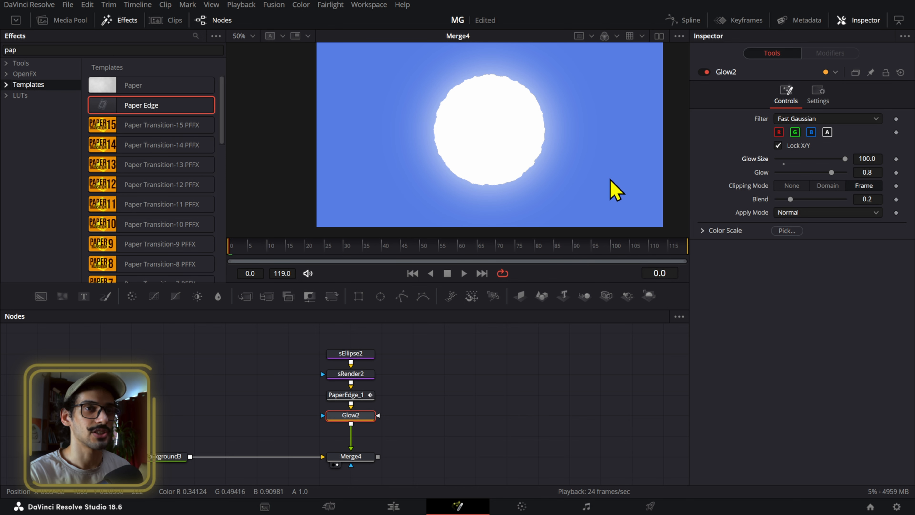
mouse_move(870, 174)
mouse_down()
mouse_move(895, 173)
mouse_move(879, 174)
mouse_up()
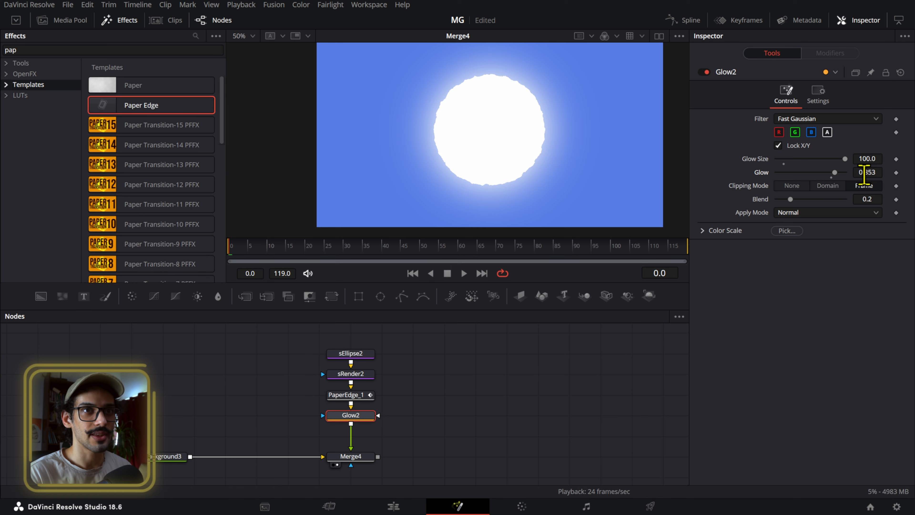
drag(834, 172, 872, 173)
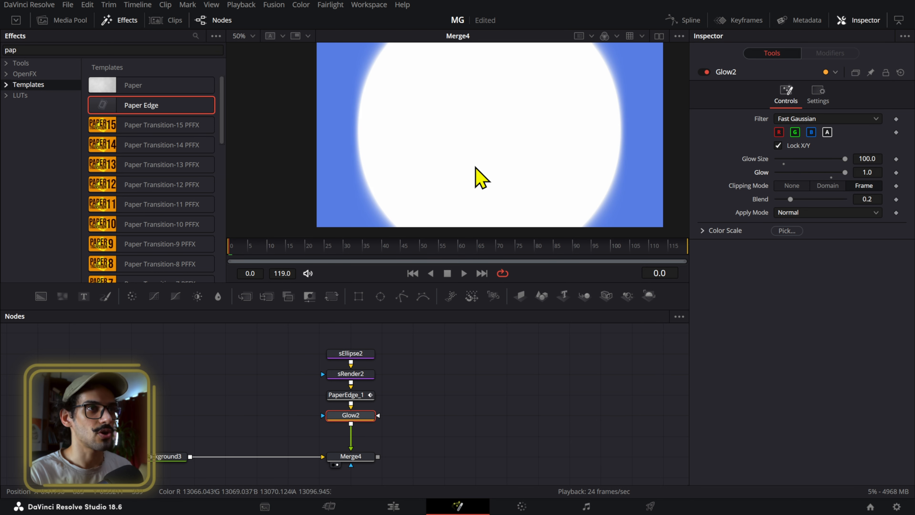
key(ctrl+z)
click(789, 213)
click(807, 241)
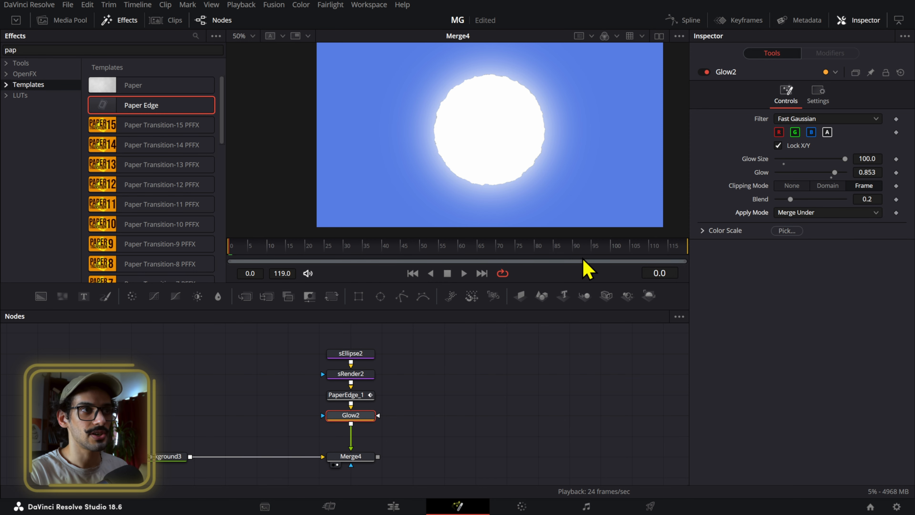
- Display Merge3 of the original composition and compare the Merge Under and Normal apply modes on Glow1
scroll(383, 357, down, 5)
drag(176, 469, 239, 439)
scroll(239, 439, up, 5)
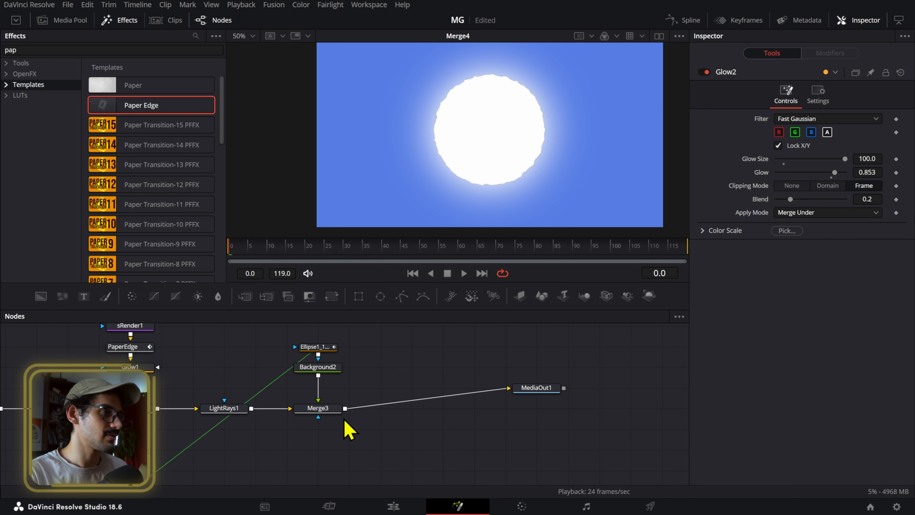
click(325, 409)
key(1)
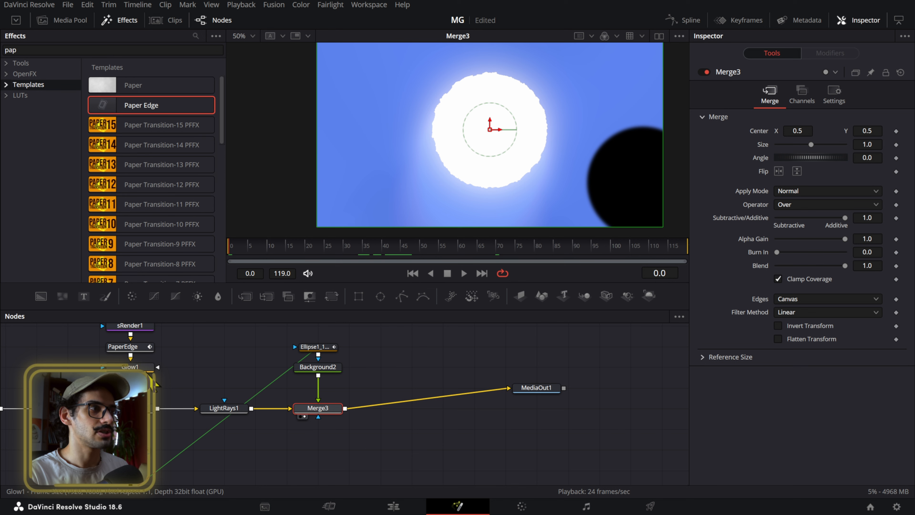
click(148, 368)
click(821, 121)
click(825, 213)
click(820, 239)
click(811, 212)
click(809, 226)
- Display Merge4 in the viewer again and scrub the timeline back to frame 0
scroll(550, 346, down, 3)
mouse_move(550, 344)
mouse_down()
mouse_move(505, 382)
mouse_move(377, 396)
mouse_up()
scroll(445, 365, up, 4)
click(447, 386)
key(1)
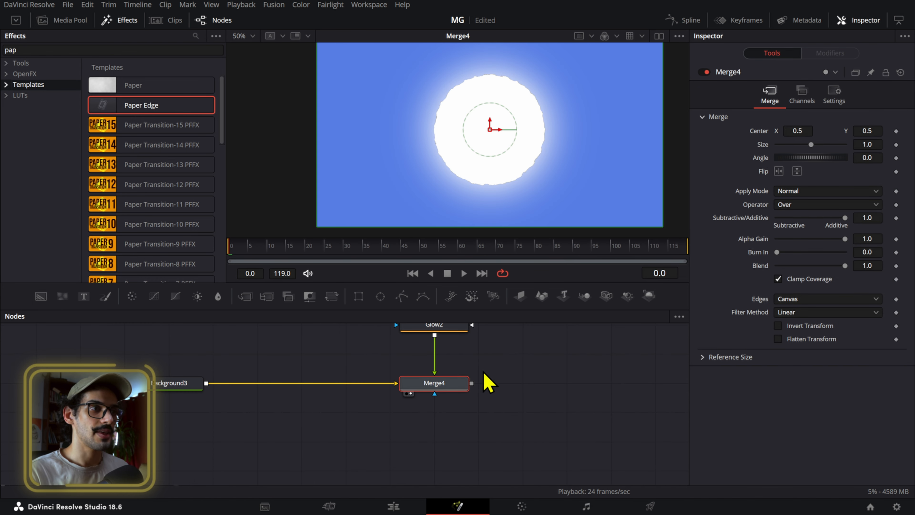
drag(401, 251, 139, 246)
drag(505, 180, 427, 199)
scroll(493, 387, down, 5)
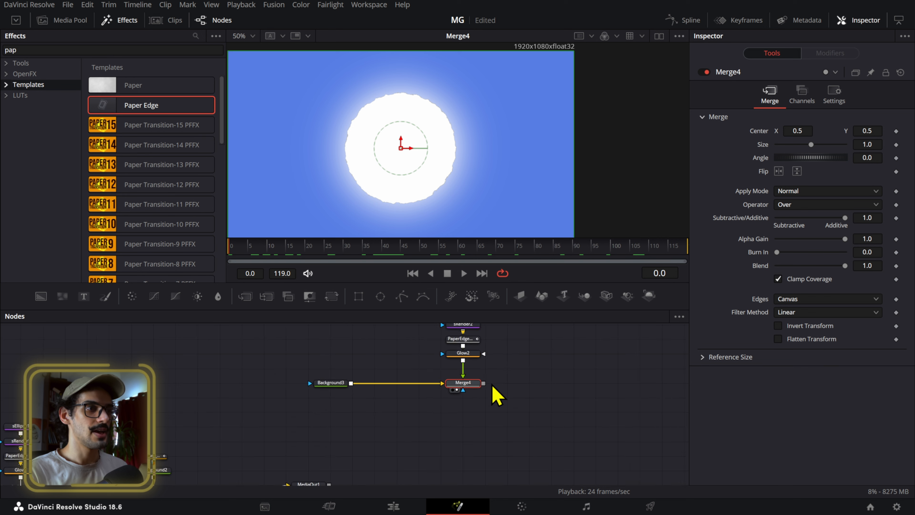
- Add a black Background with an ellipse mask beside Glow2, merge it over Merge4 and display the new merge
drag(455, 388, 294, 390)
scroll(356, 382, up, 5)
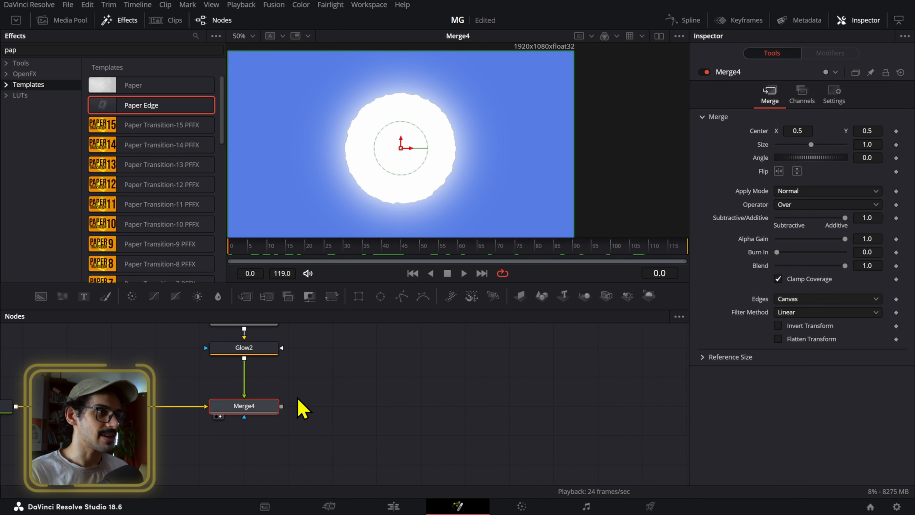
drag(43, 297, 373, 355)
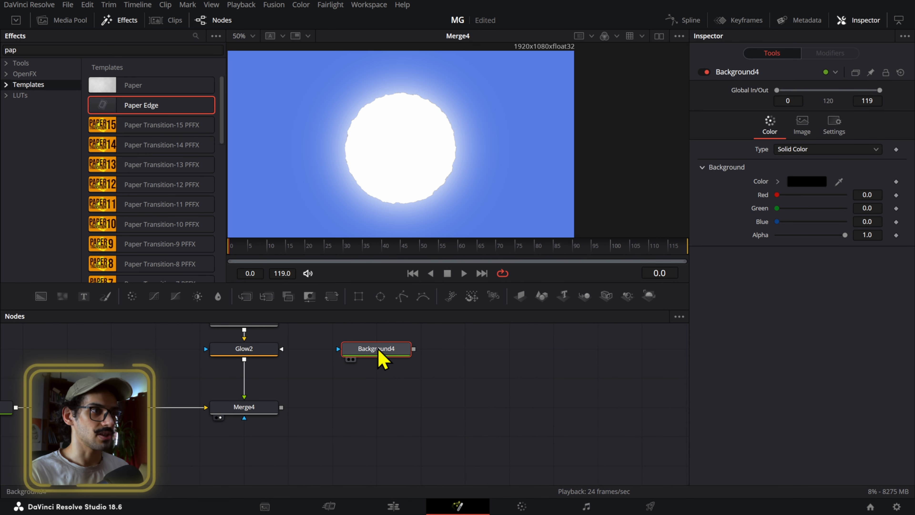
click(380, 296)
drag(414, 378, 280, 435)
key(1)
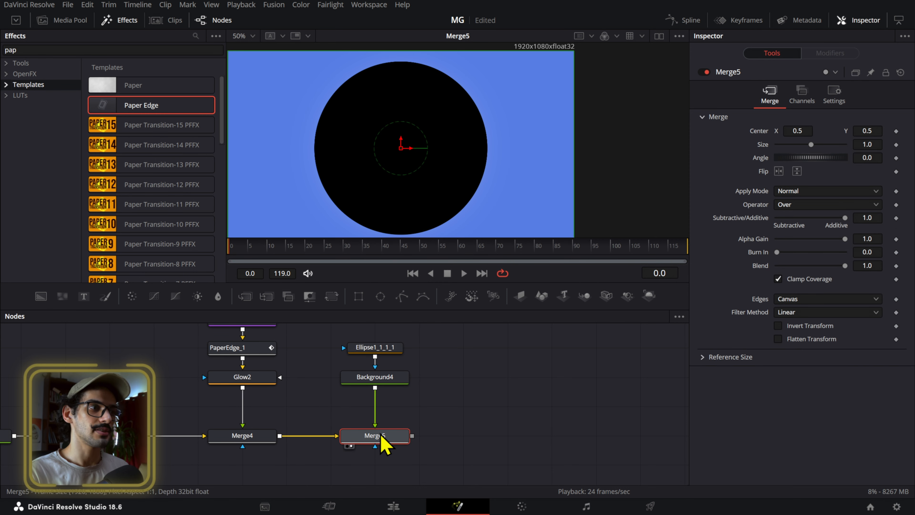
- Resize the black moon's ellipse mask to about 0.304 wide and high, with a soft edge of 0.00373
click(393, 347)
drag(457, 220, 427, 196)
drag(869, 154, 880, 159)
scroll(489, 169, up, 5)
scroll(360, 184, up, 3)
scroll(401, 164, down, 6)
scroll(401, 164, down, 2)
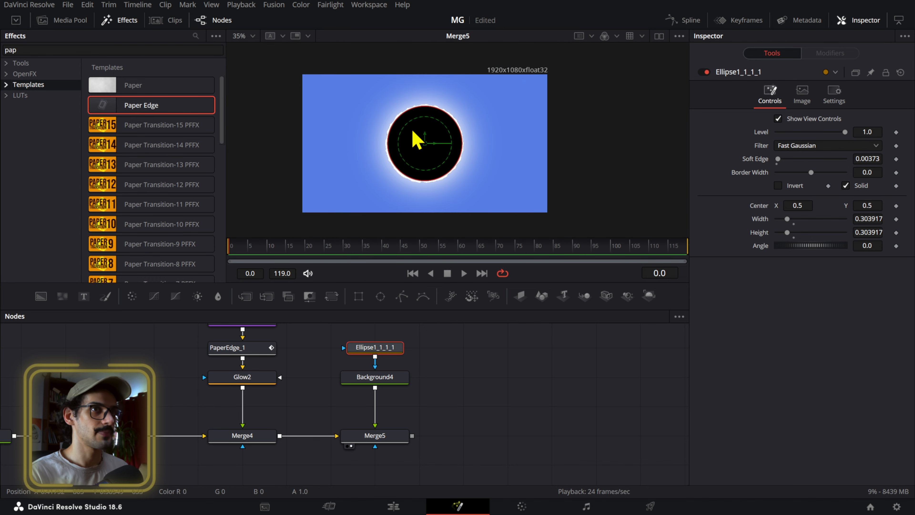
- Keyframe the ellipse's center from about X 0.846, Y 0.294 at frame 0 to X 0.5, Y 0.5 at frame 60
click(378, 348)
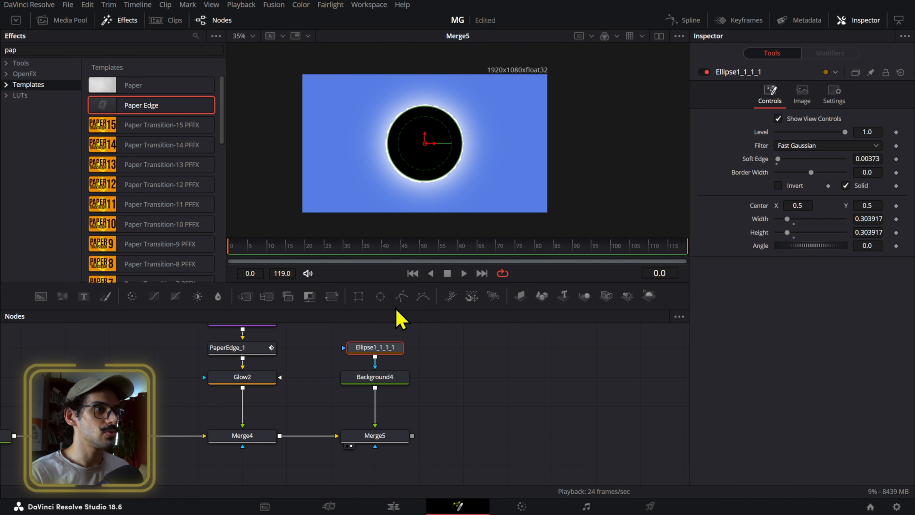
drag(425, 147, 510, 175)
click(896, 206)
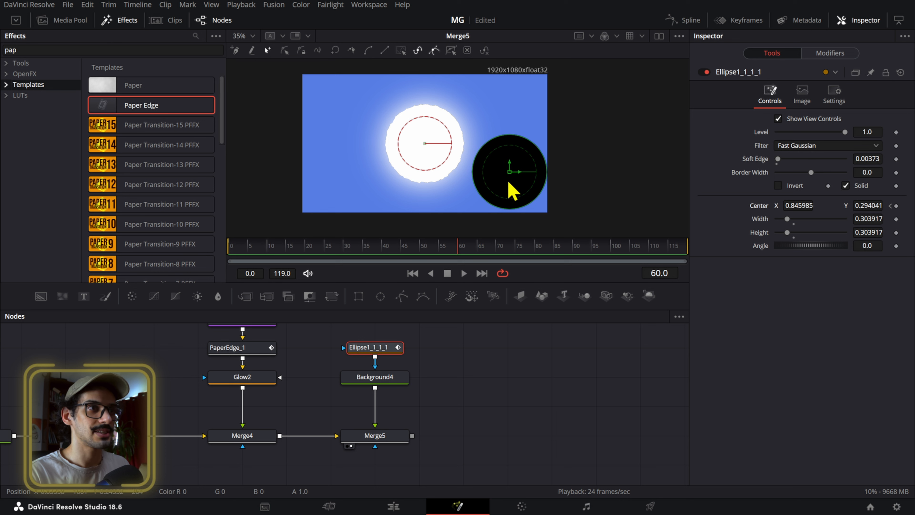
drag(512, 177, 440, 153)
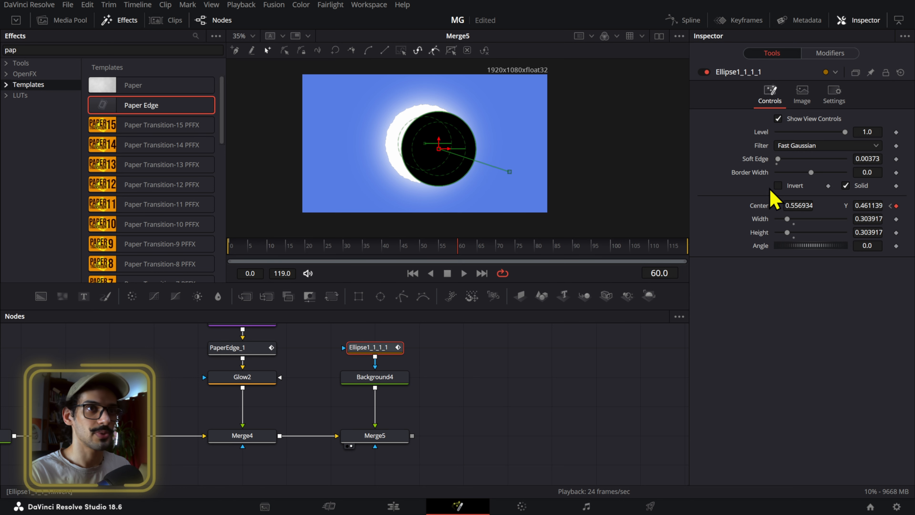
key(Tab)
text(.5)
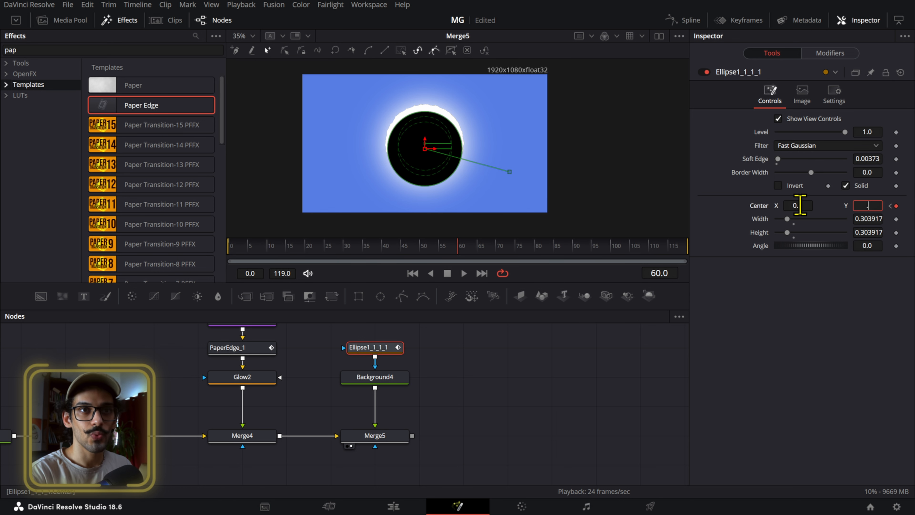
key(Tab)
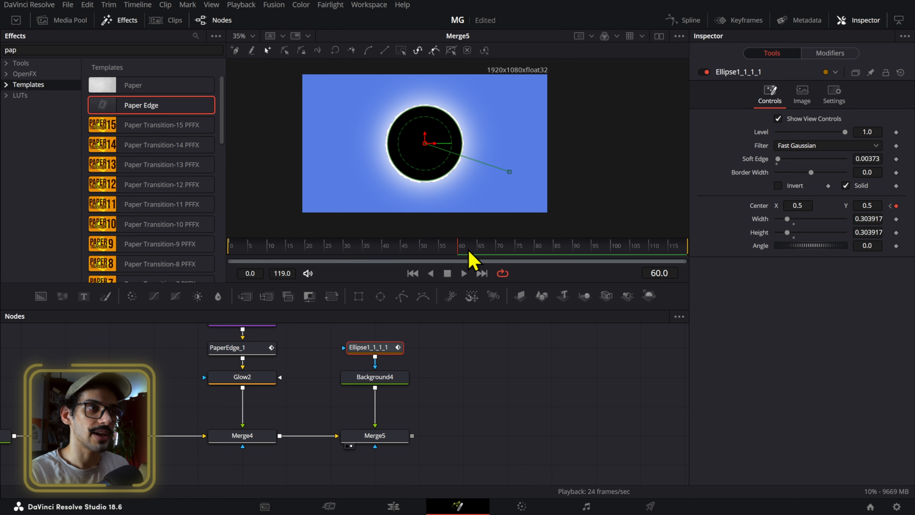
- Keyframe the ellipse near the image's upper-left corner at frame 119 and scrub back to frame 60
drag(461, 250, 423, 258)
click(515, 249)
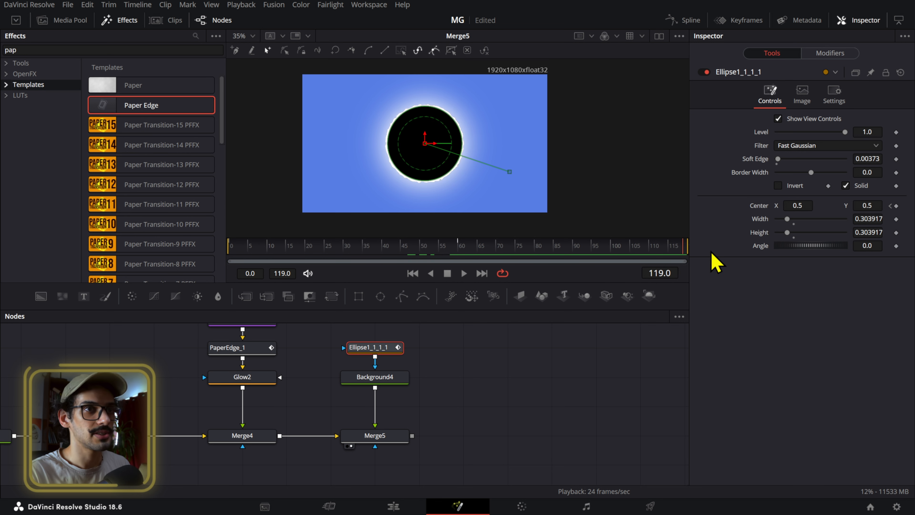
drag(427, 148, 312, 83)
drag(313, 246, 463, 256)
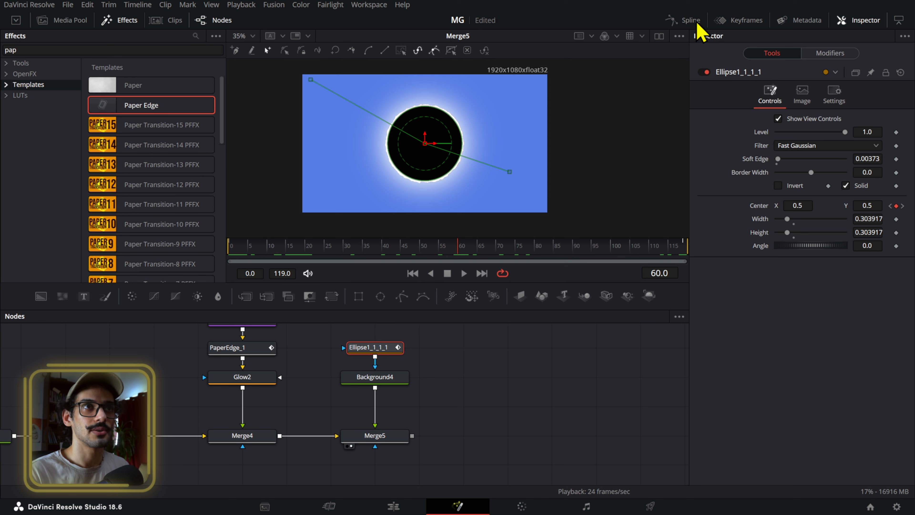
- Smooth the ellipse's Displacement spline, easing the frame 60 keyframe with Ease In 69.9 and Ease Out 71.9
click(696, 23)
click(434, 370)
scroll(596, 389, down, 3)
drag(660, 366, 525, 450)
key(f)
scroll(615, 411, up, 2)
key(t)
drag(552, 392, 612, 415)
key(t)
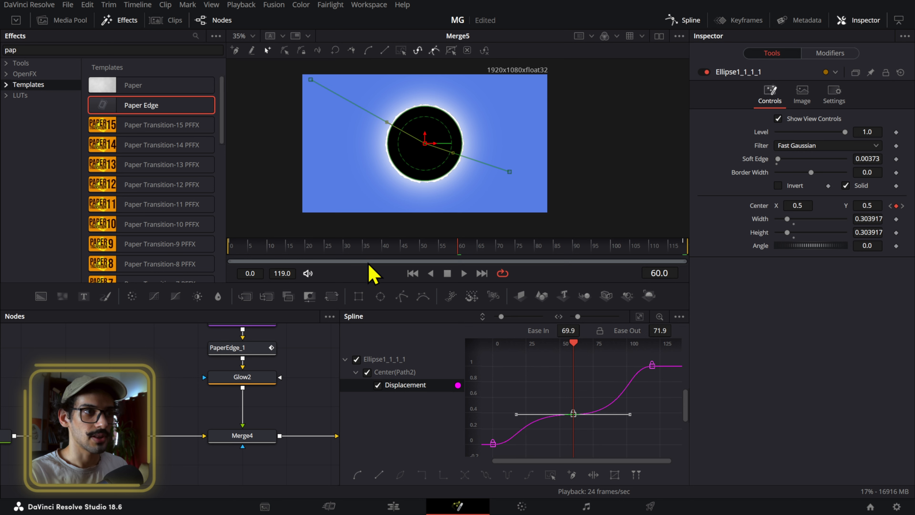
- Play back the eased moon animation passing across the sun
click(288, 248)
key(space)
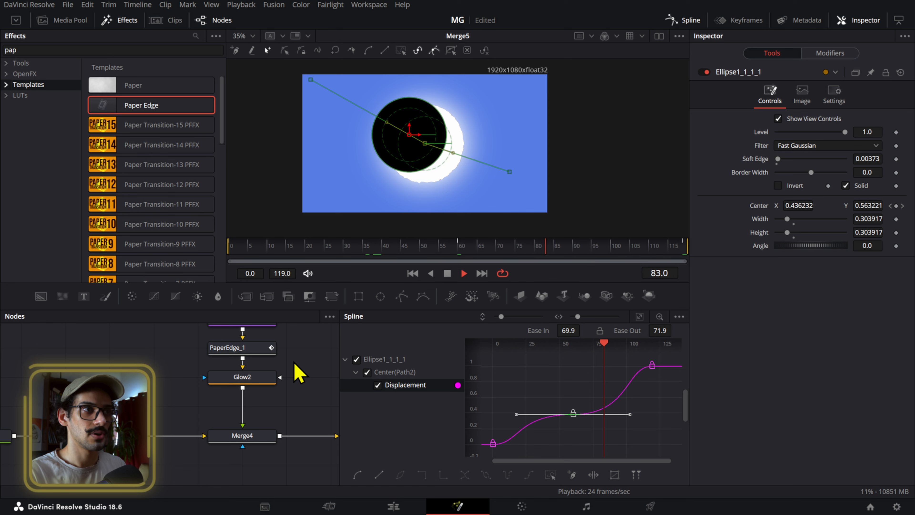
key(space)
- Copy the moon's ellipse mask and paste it as an instance beneath Merge4
click(312, 365)
drag(301, 375, 169, 375)
scroll(254, 398, down, 3)
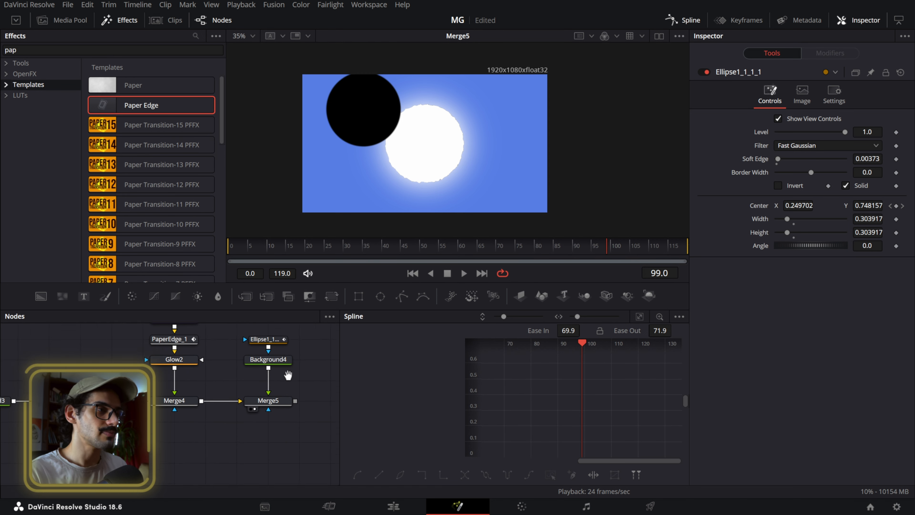
click(286, 345)
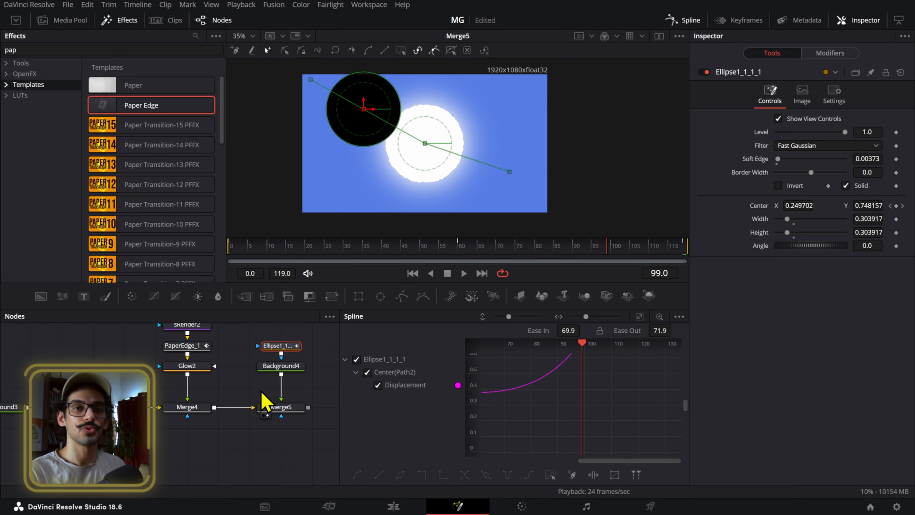
scroll(255, 384, down, 2)
scroll(219, 389, up, 2)
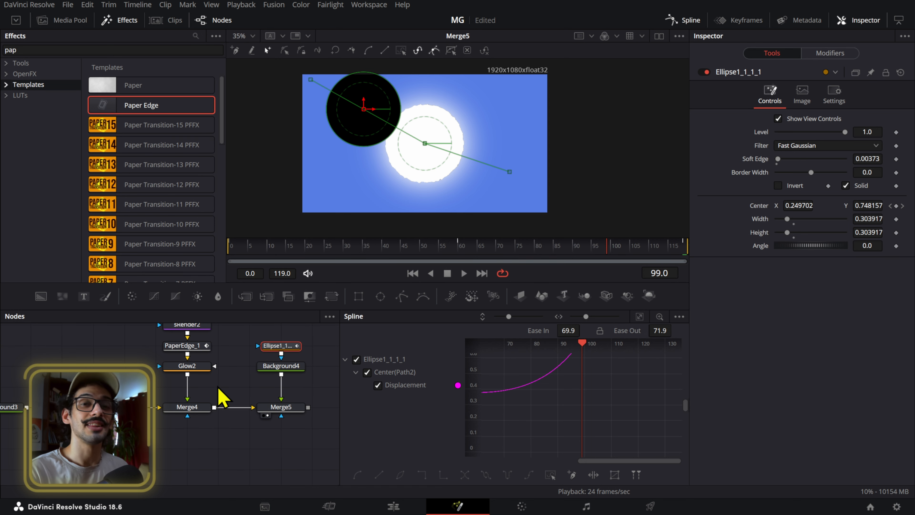
click(184, 455)
key(ctrl+shift+v)
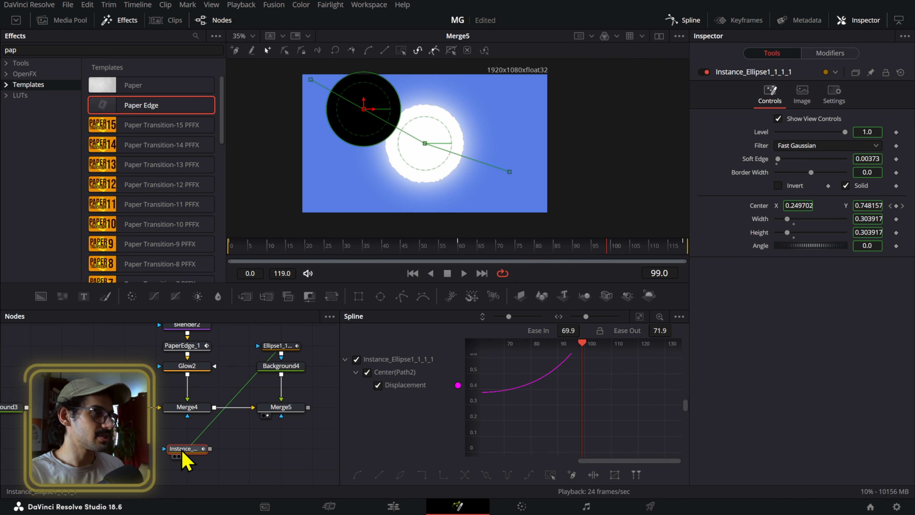
- Connect the instanced ellipse to Merge4's mask input and place it farther below the merge
scroll(191, 451, down, 2)
drag(211, 419, 195, 356)
drag(198, 405, 198, 447)
- Turn on Apply Mask Inverted for Merge4 and scrub the moon's pass, stopping at frame 60 with the instanced ellipse selected
click(198, 345)
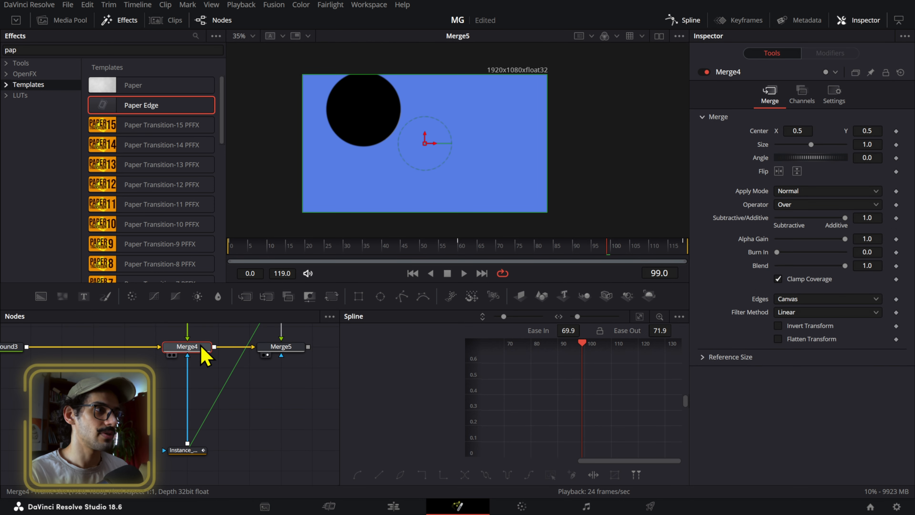
click(833, 96)
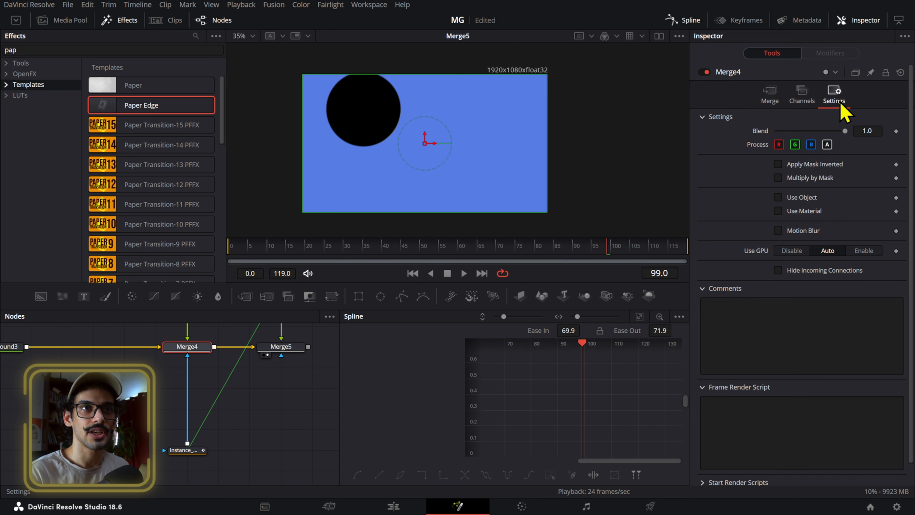
click(815, 178)
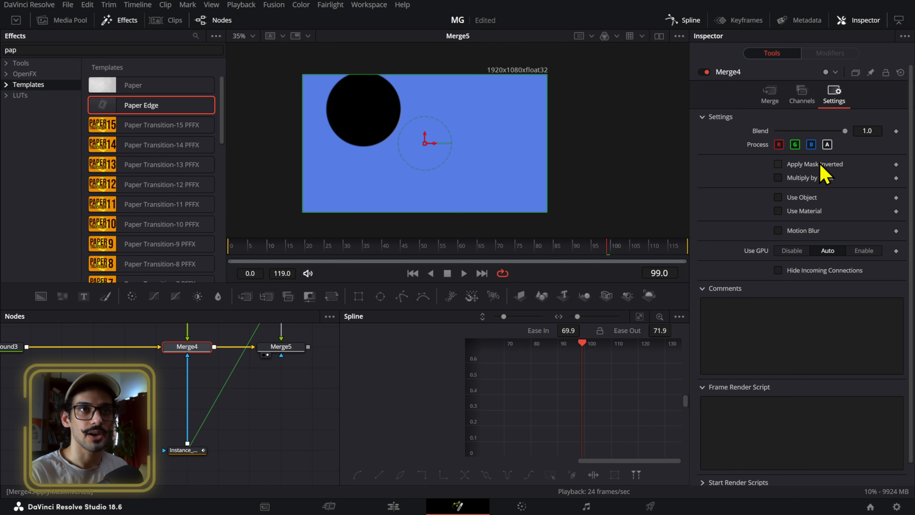
click(821, 165)
drag(449, 250, 235, 252)
click(197, 451)
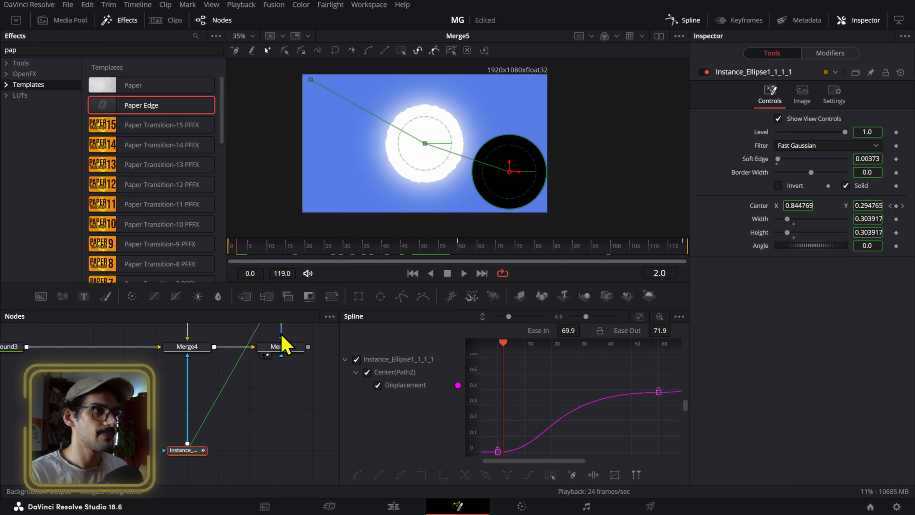
drag(414, 254, 459, 255)
- Examine the original eclipse node setup for its merge settings and the instanced mask's Soft Edge
drag(163, 384, 28, 441)
drag(202, 390, 156, 426)
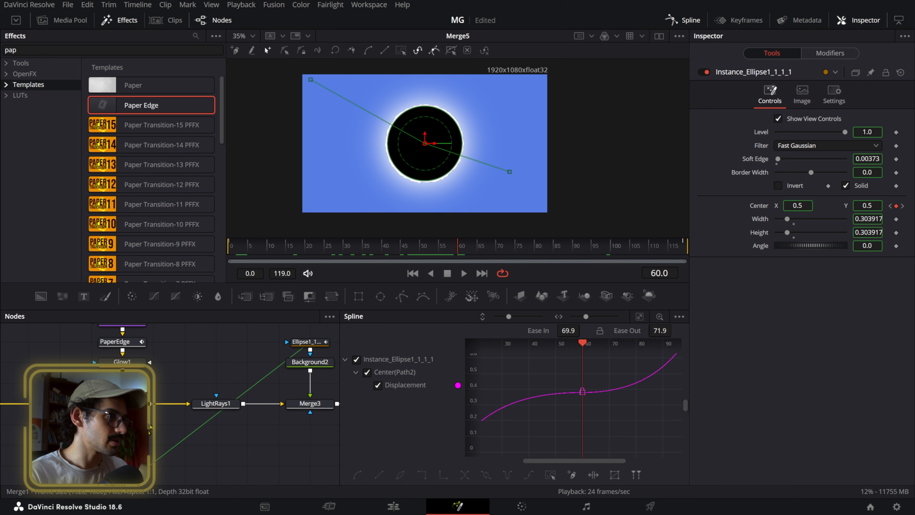
click(130, 402)
click(834, 94)
click(774, 97)
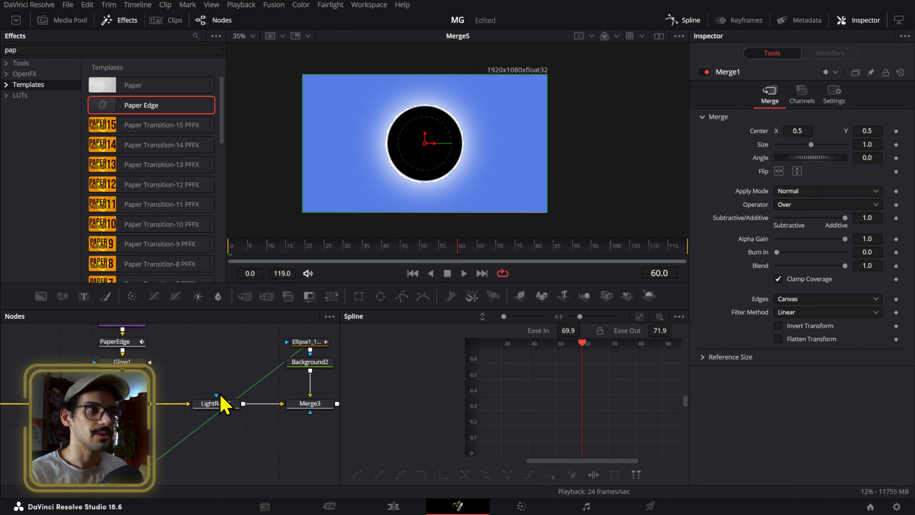
scroll(202, 406, down, 3)
key(1)
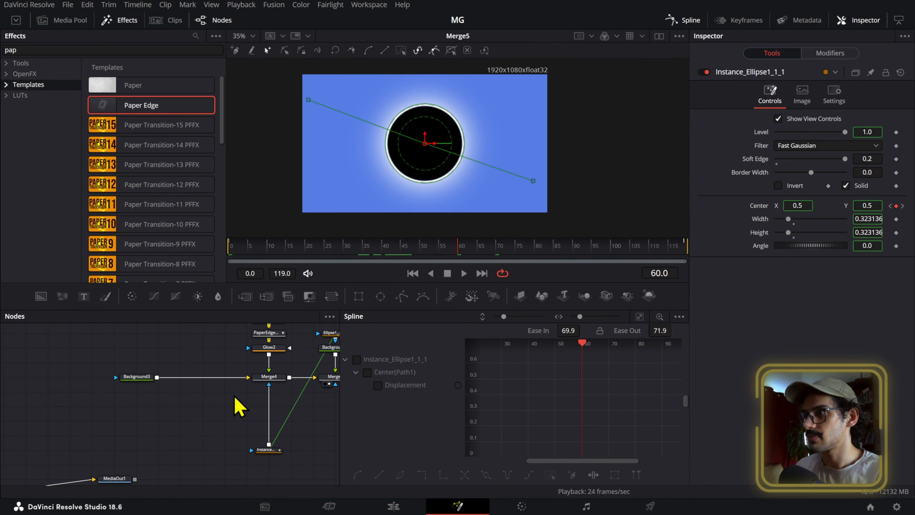
scroll(292, 464, up, 2)
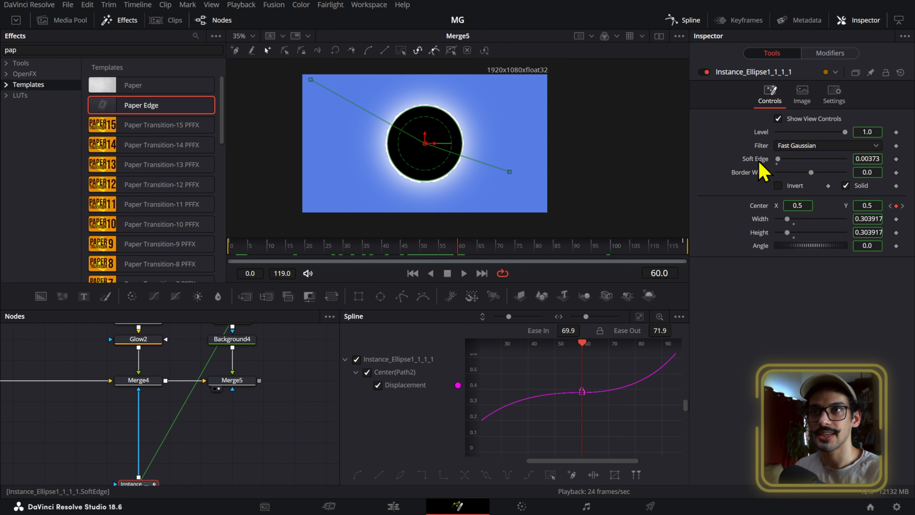
- Deinstance the Soft Edge of Merge4's ellipse mask and set it to 0.2
right_click(759, 162)
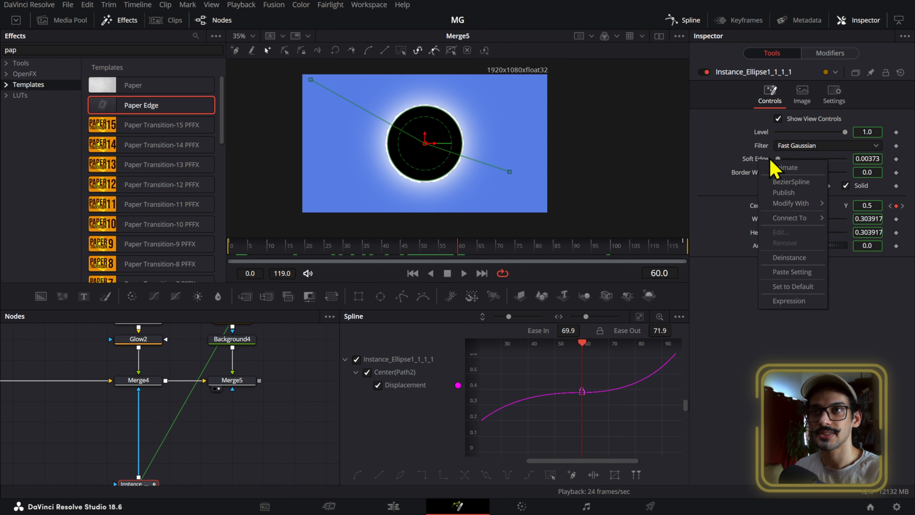
click(802, 260)
drag(862, 159, 894, 159)
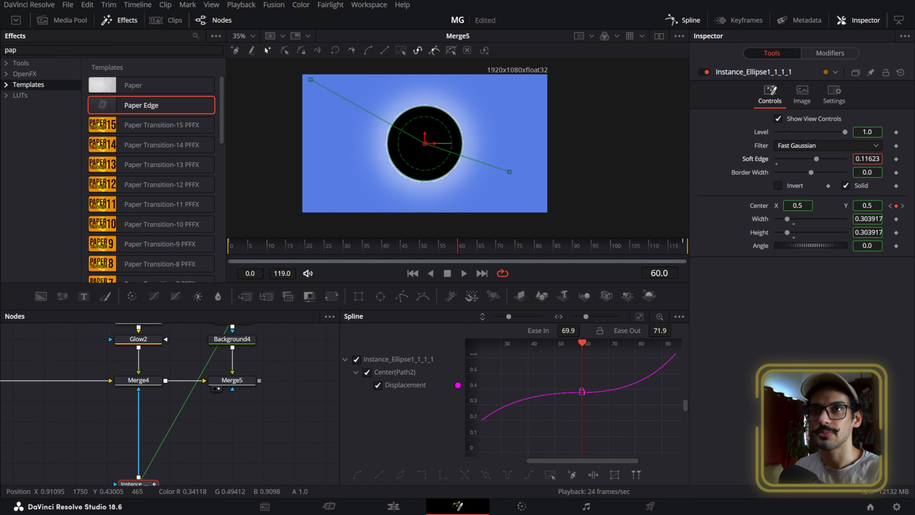
scroll(202, 409, down, 2)
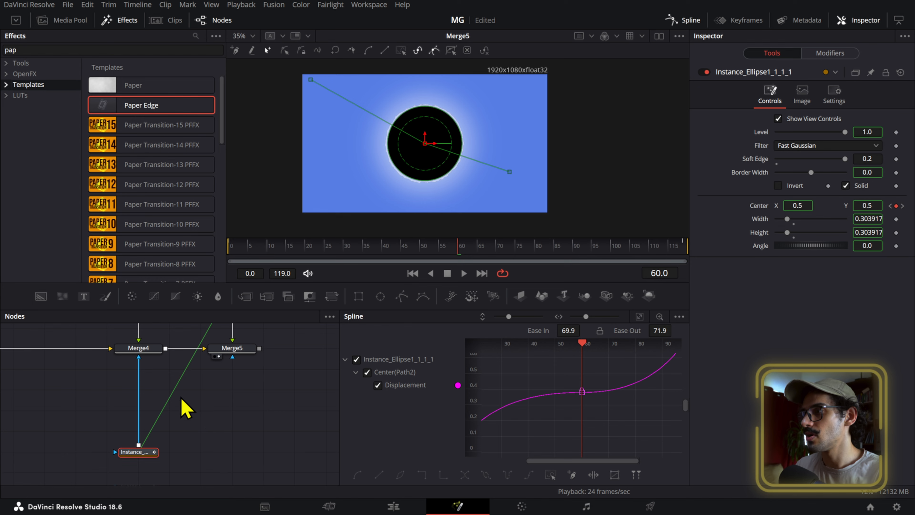
- View Merge4 on its own while scrubbing the softly masked sun, and return to Merge5 at frame 60
click(158, 352)
key(2)
drag(448, 248, 461, 296)
drag(236, 415, 118, 486)
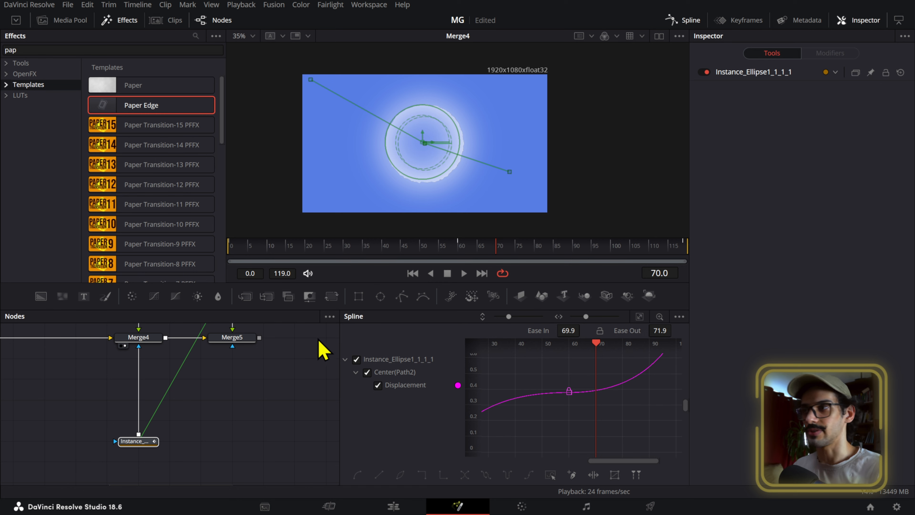
click(249, 338)
drag(408, 254, 467, 253)
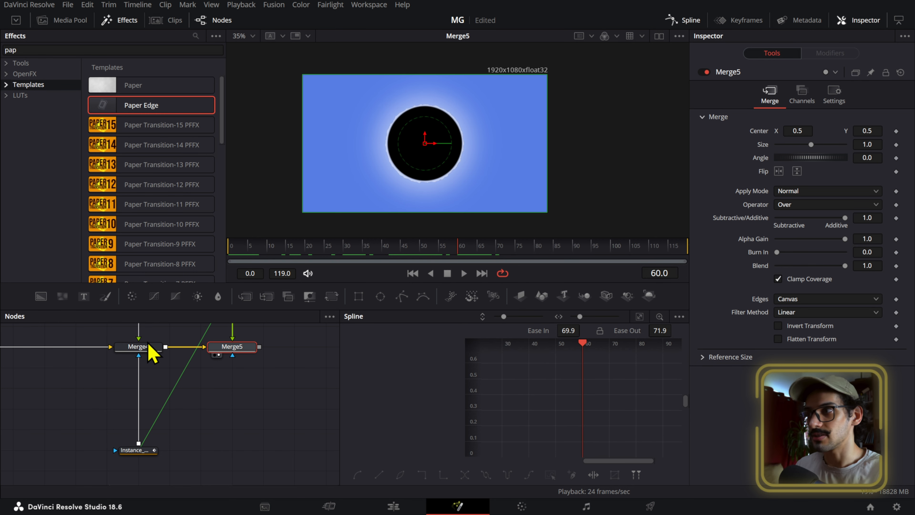
- Add a colour keyframe to the blue Background3 at frame 0
drag(168, 348, 240, 371)
click(44, 373)
key(Home)
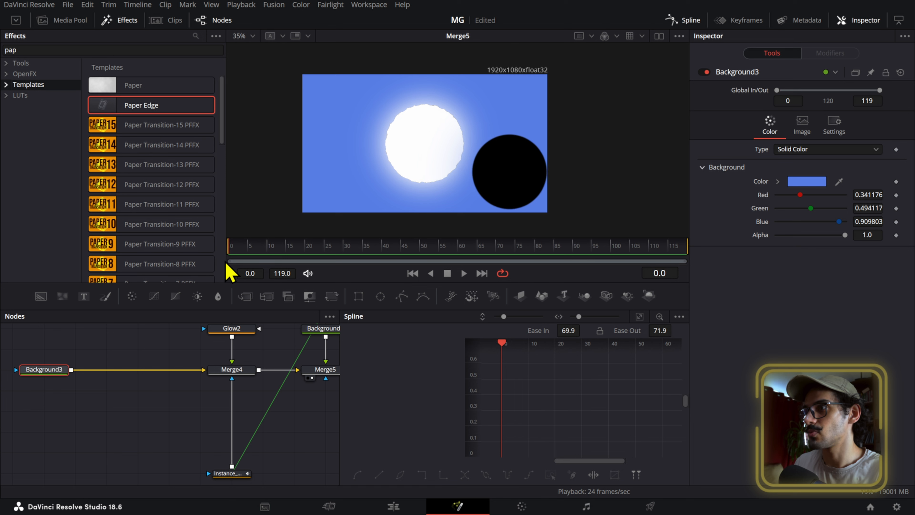
click(896, 182)
- Set Background3's colour to dark navy #0a0f1b at frame 60
click(462, 249)
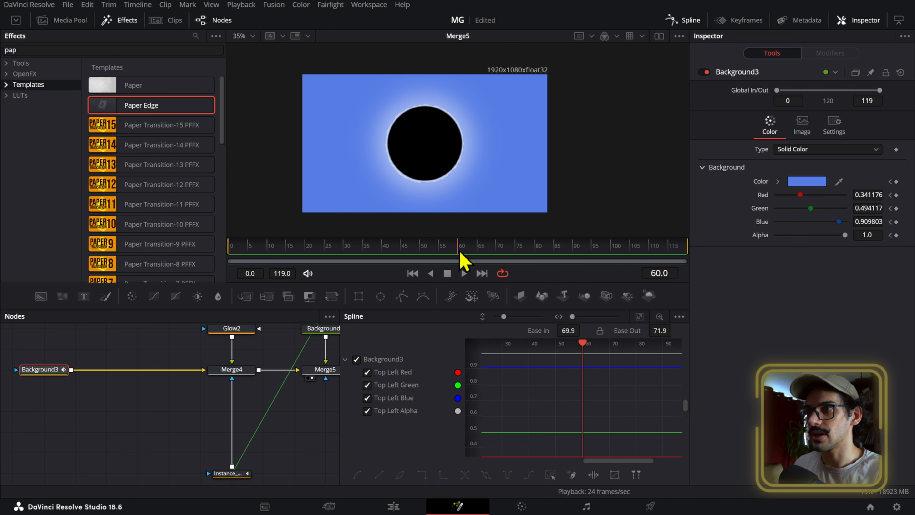
click(806, 182)
drag(584, 171, 587, 260)
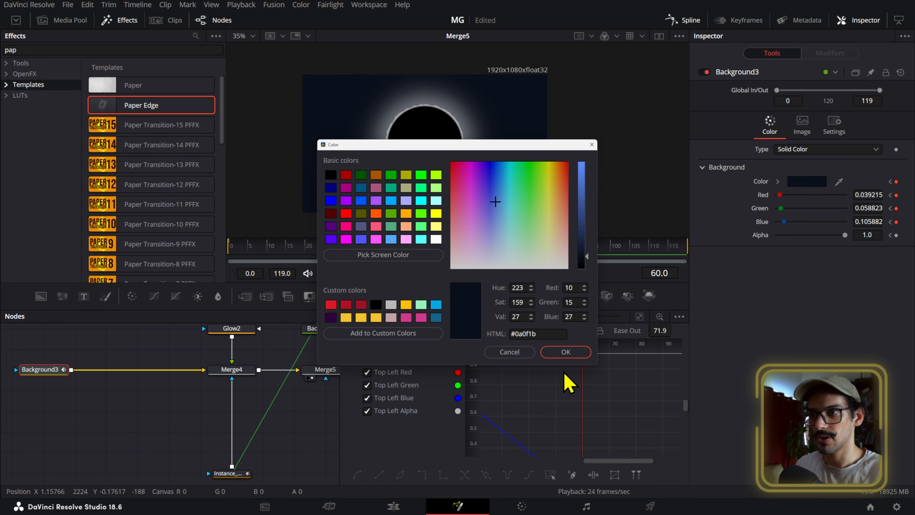
click(566, 352)
key(space)
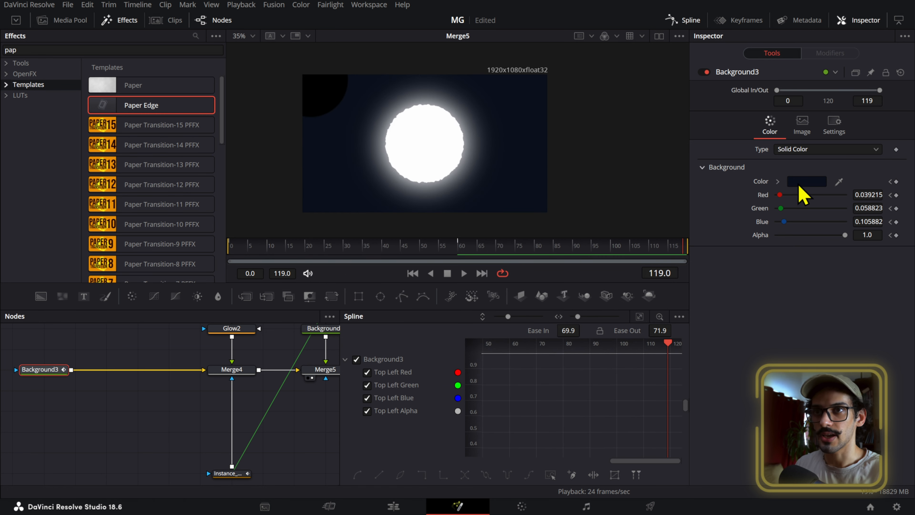
click(806, 182)
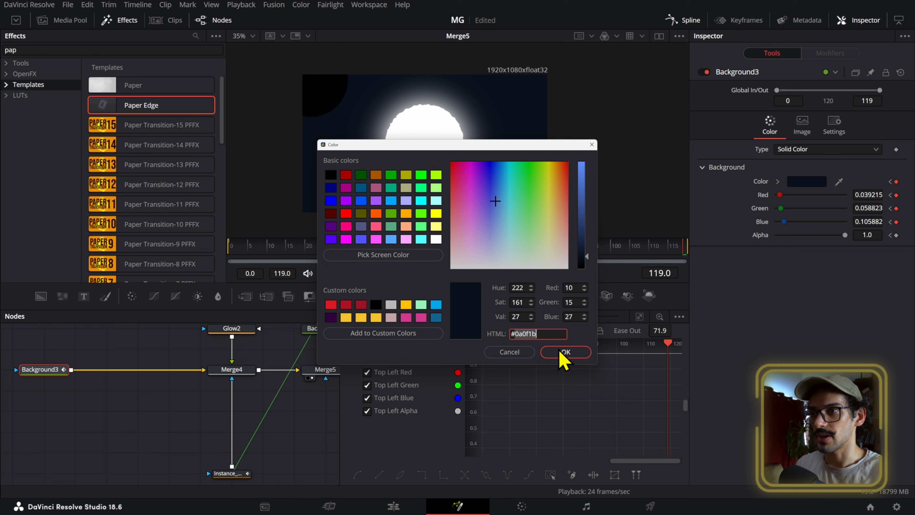
key(Escape)
- Copy Background3's blue #577ee8 from frame 0 and apply it as its colour at frame 119
drag(312, 246, 162, 255)
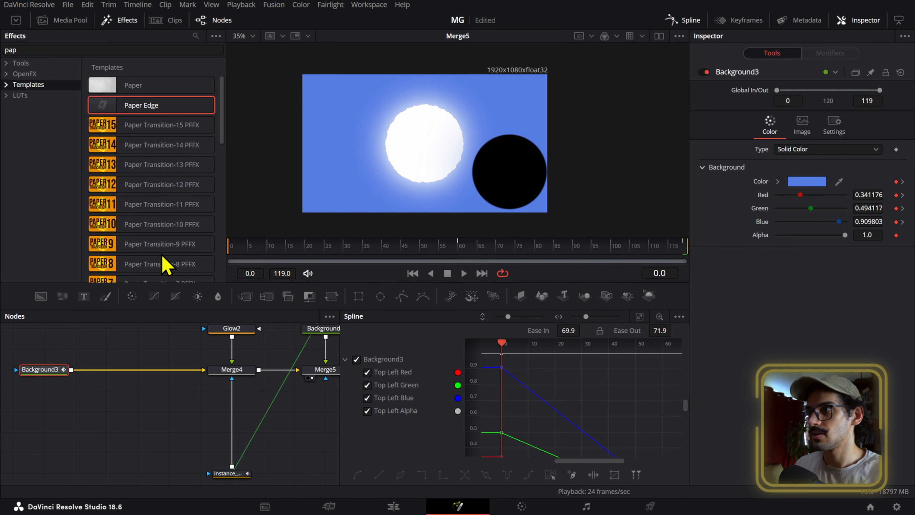
click(806, 181)
click(527, 352)
drag(652, 249, 698, 254)
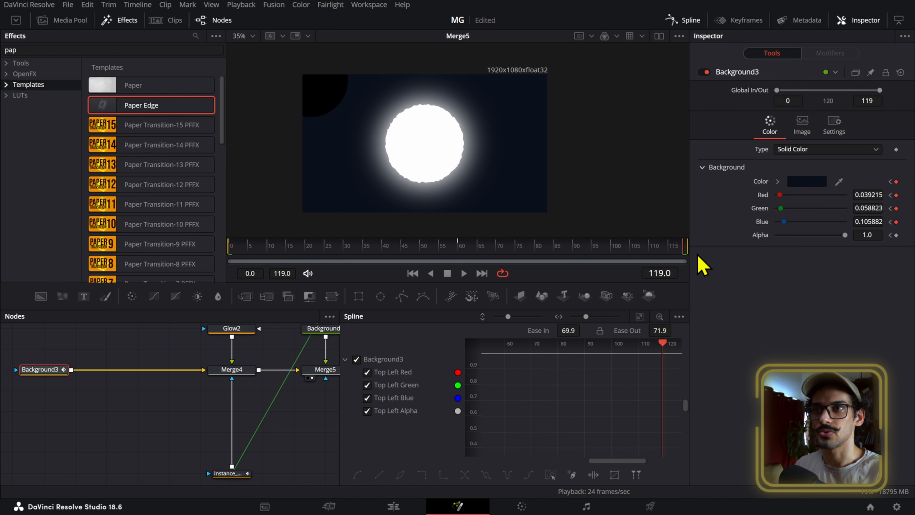
click(796, 183)
double_click(560, 332)
text(577ee8)
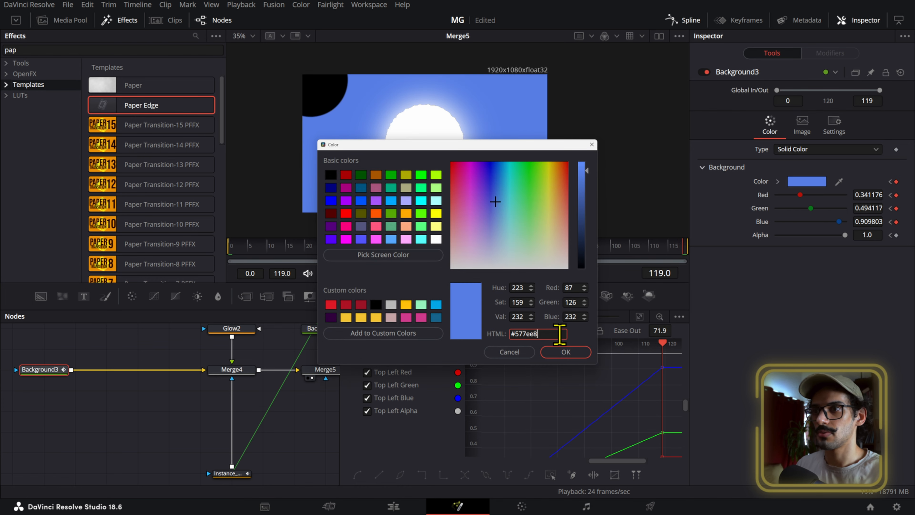
click(565, 352)
- Play back the background colour animation from the start and return to frame 0
drag(501, 266, 219, 276)
key(space)
click(447, 274)
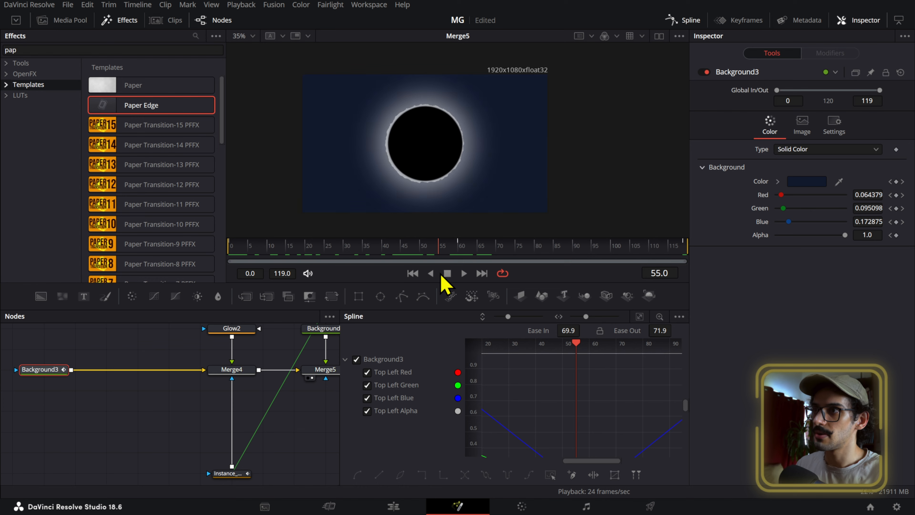
drag(424, 275, 208, 277)
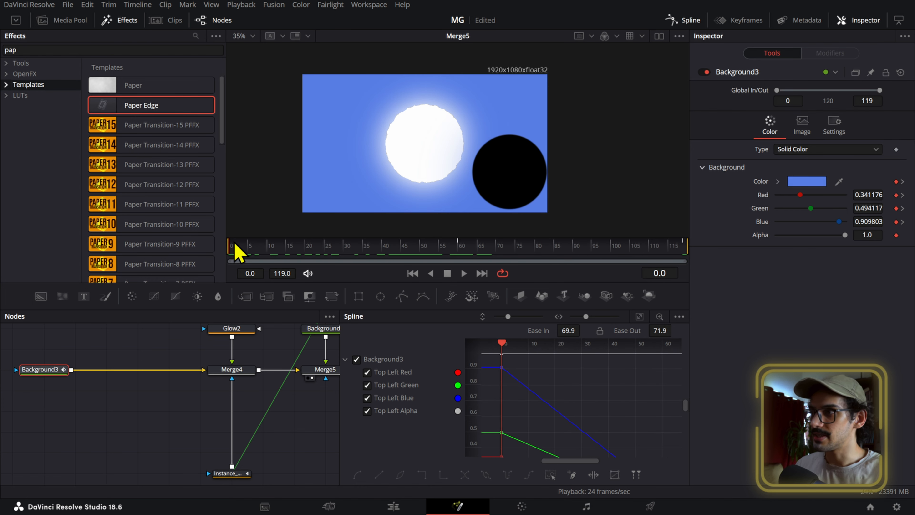
- Move Background3's first colour keyframes to frame 14, where the moon begins covering the sun
drag(250, 255, 284, 278)
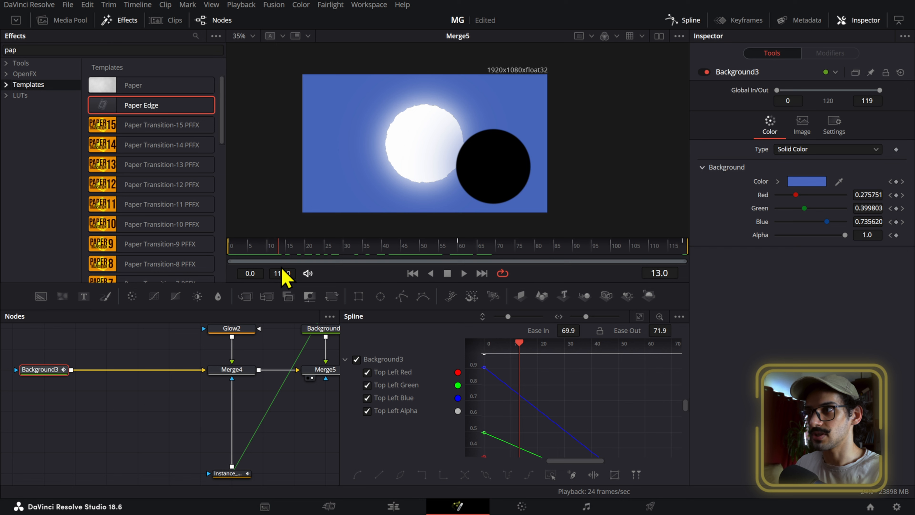
scroll(525, 403, down, 5)
drag(507, 370, 519, 434)
scroll(627, 417, down, 3)
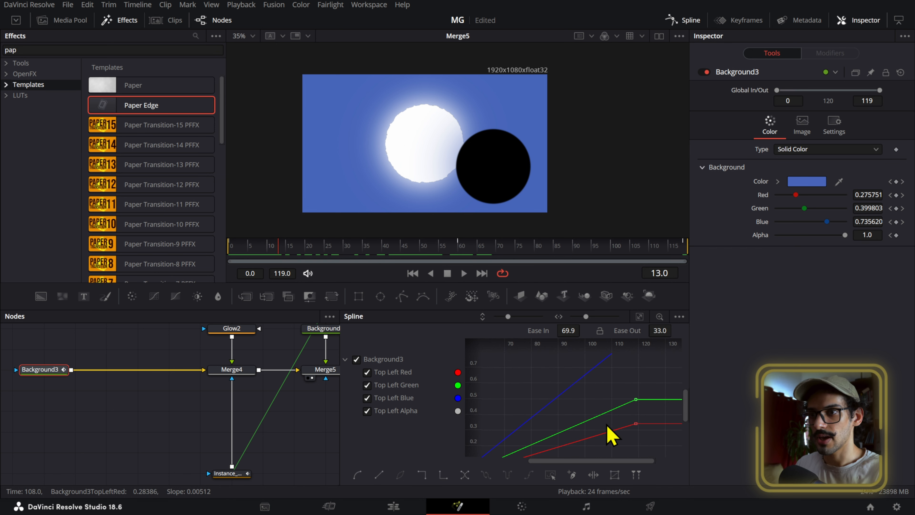
drag(339, 415, 148, 416)
click(321, 376)
drag(344, 434, 344, 432)
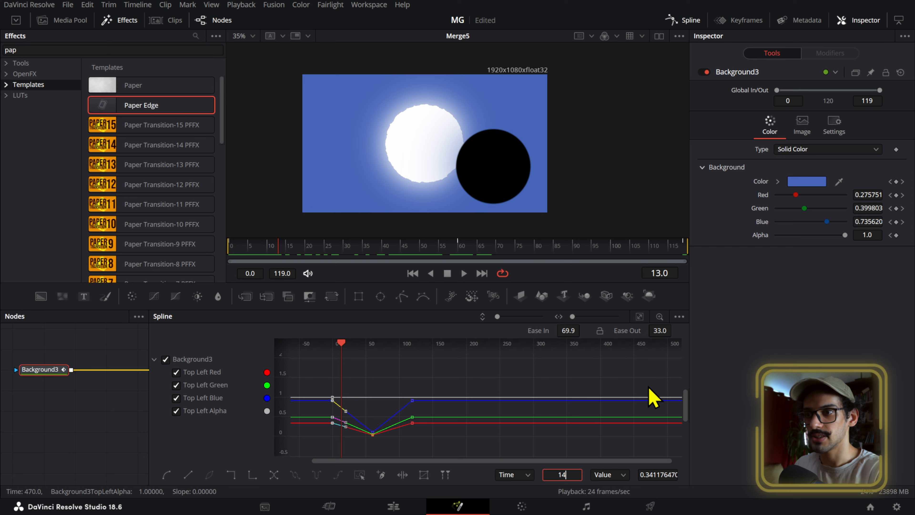
key(Return)
- Move Background3's last colour keyframes to frame 100, where the moon leaves the sun
drag(271, 251, 614, 261)
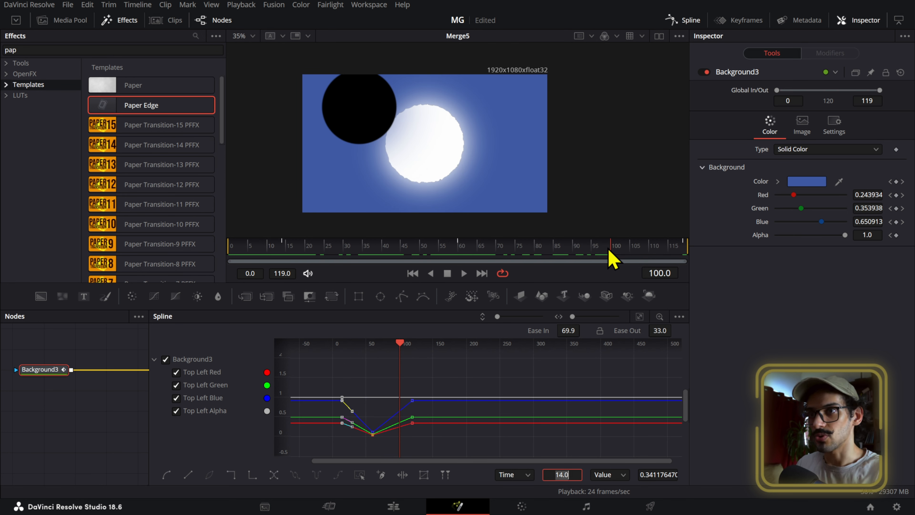
drag(450, 376, 406, 448)
double_click(556, 470)
text(100)
key(Return)
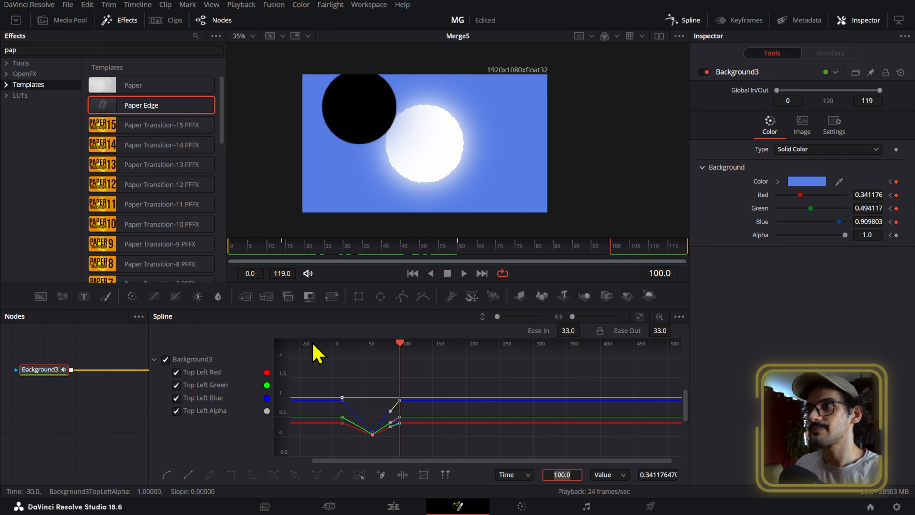
- Scrub the retimed colour animation back to frame 0 and close the Spline editor
click(398, 252)
drag(399, 254, 216, 272)
click(684, 22)
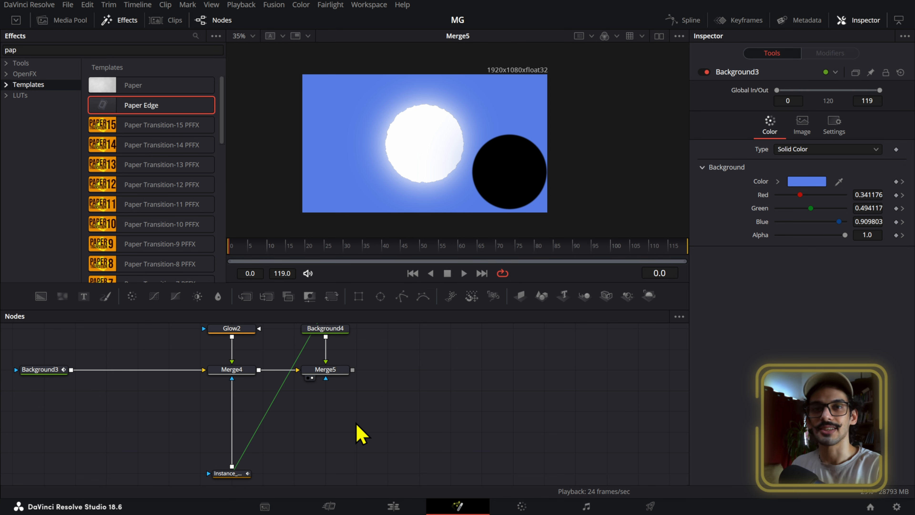
- Examine the second instanced ellipse mask in the original eclipse setup, including its Paint Mode and Border Width
scroll(366, 450, down, 3)
scroll(364, 450, down, 4)
drag(194, 405, 429, 367)
scroll(220, 438, up, 7)
click(258, 377)
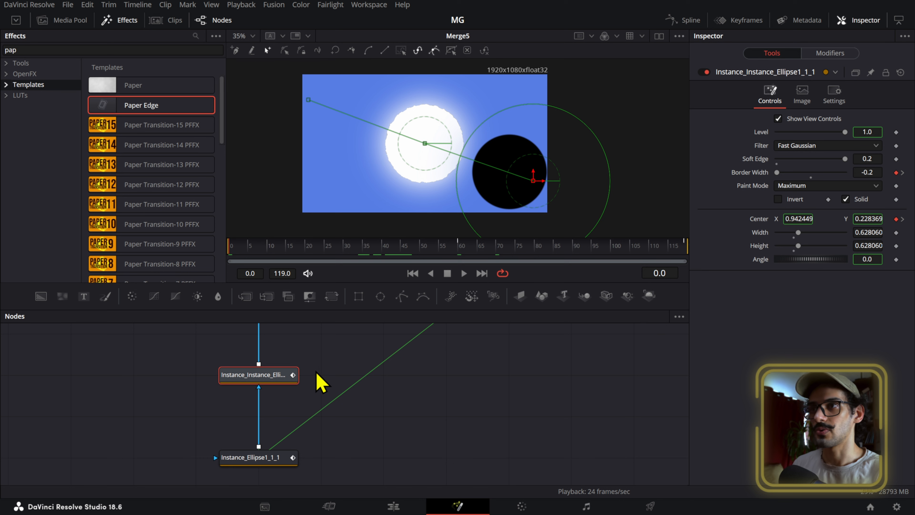
- Paste an instance of Merge4's ellipse mask and place it in the chain between that mask and Merge4
scroll(318, 382, down, 6)
drag(666, 335, 428, 439)
click(410, 447)
scroll(409, 447, up, 4)
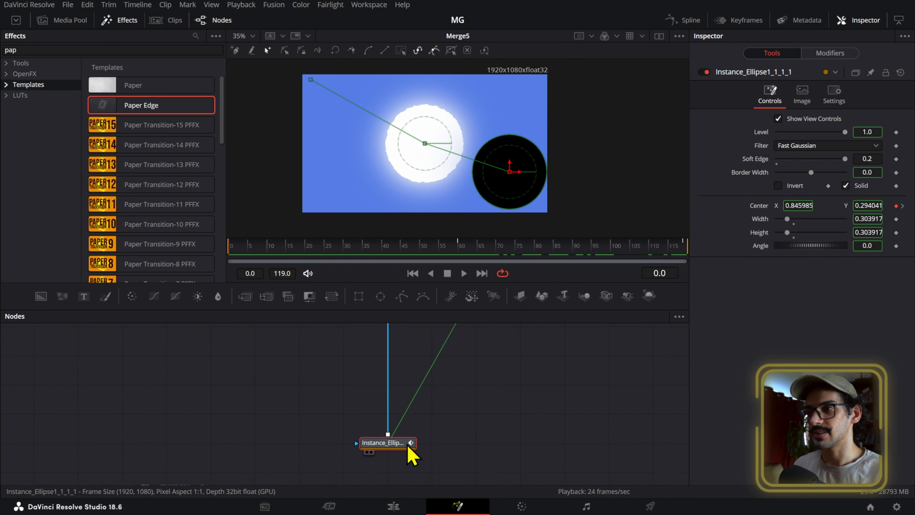
click(333, 397)
click(394, 441)
click(374, 388)
click(402, 446)
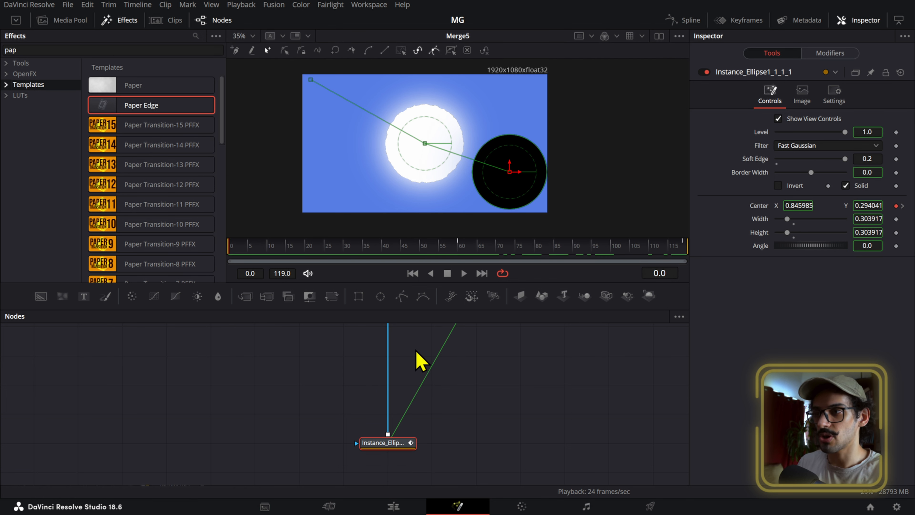
key(ctrl+shift+v)
drag(408, 415, 408, 364)
- Select the newly inserted instanced ellipse mask and go to frame 60, where the moon fully covers the sun
drag(374, 250, 462, 253)
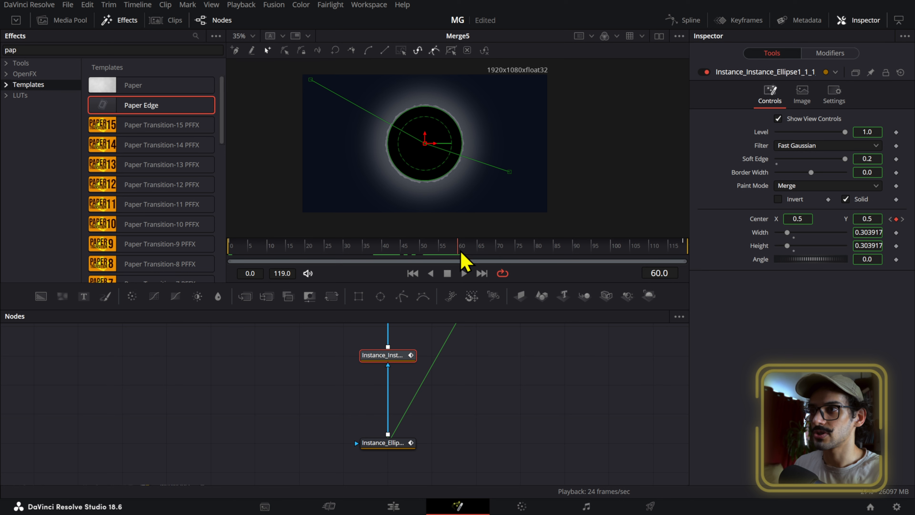
right_click(764, 238)
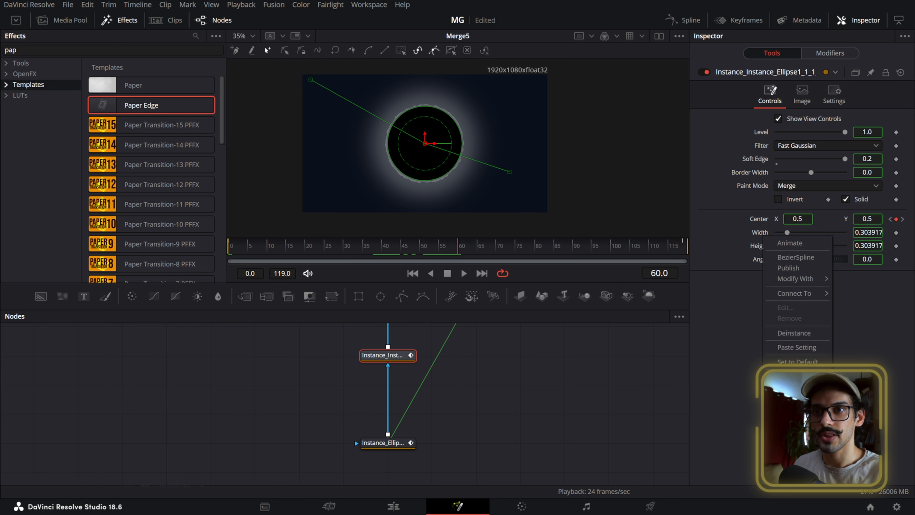
click(789, 376)
right_click(766, 263)
click(790, 403)
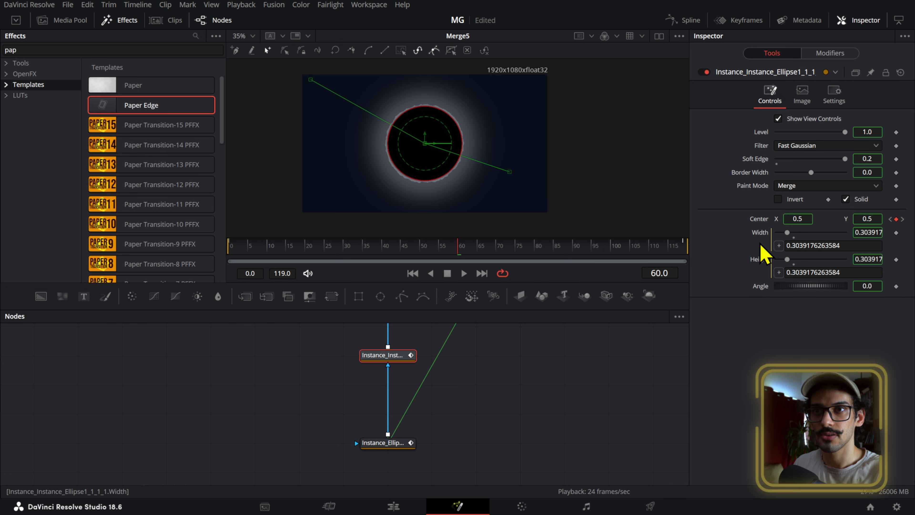
right_click(755, 231)
click(717, 347)
key(ctrl+z)
key(ctrl+z)
- Deinstance the Width and Height of the newly inserted ellipse mask below Merge4
right_click(754, 234)
click(786, 332)
right_click(755, 246)
click(787, 340)
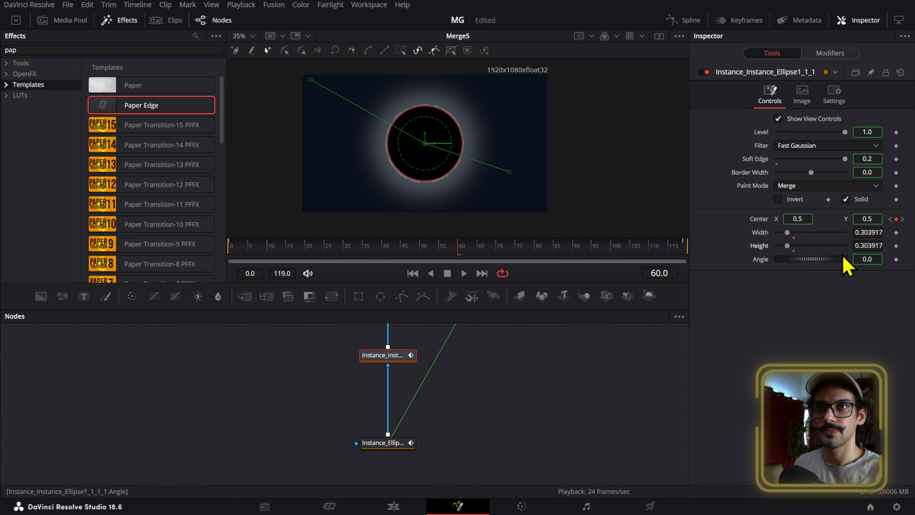
- Enlarge the mask evenly to a width and height of about 0.678 and set its Paint Mode to Maximum
drag(447, 180, 486, 213)
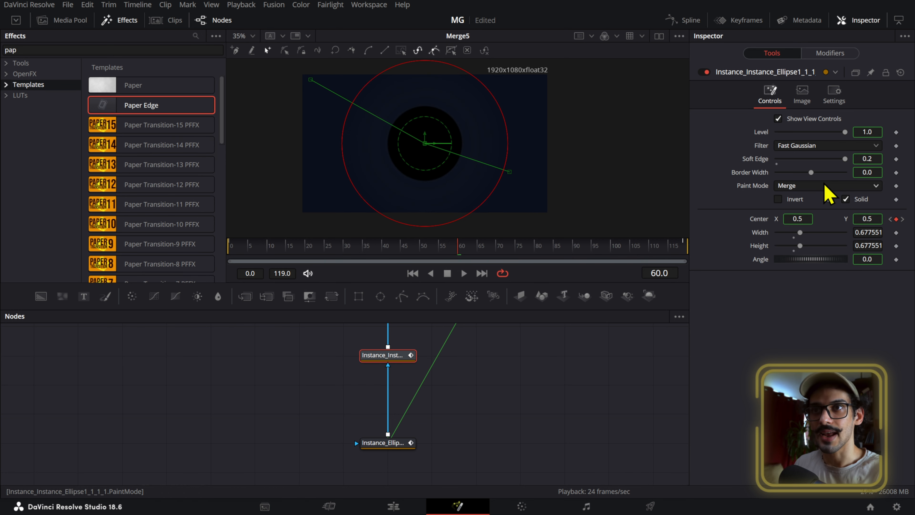
click(789, 186)
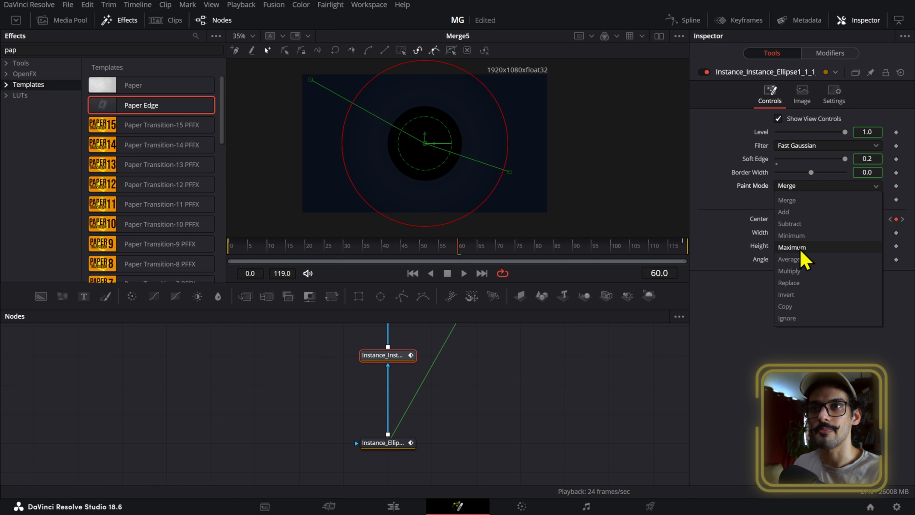
click(817, 241)
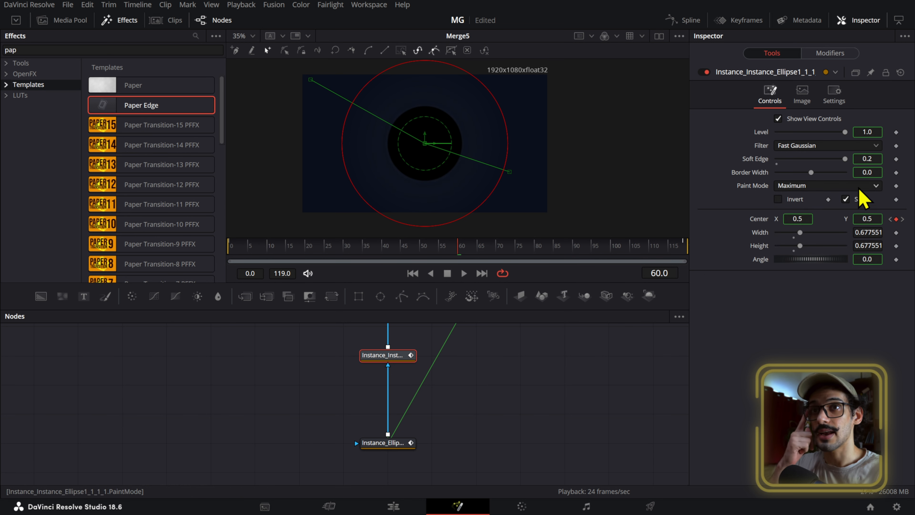
- Deinstance the mask's Border Width and Soft Edge, and set the Border Width to -0.2
right_click(762, 175)
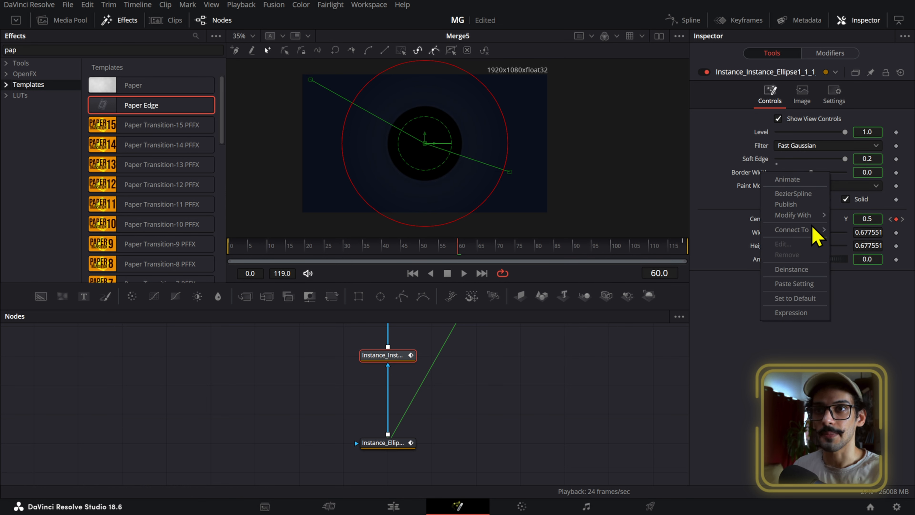
click(792, 270)
right_click(754, 164)
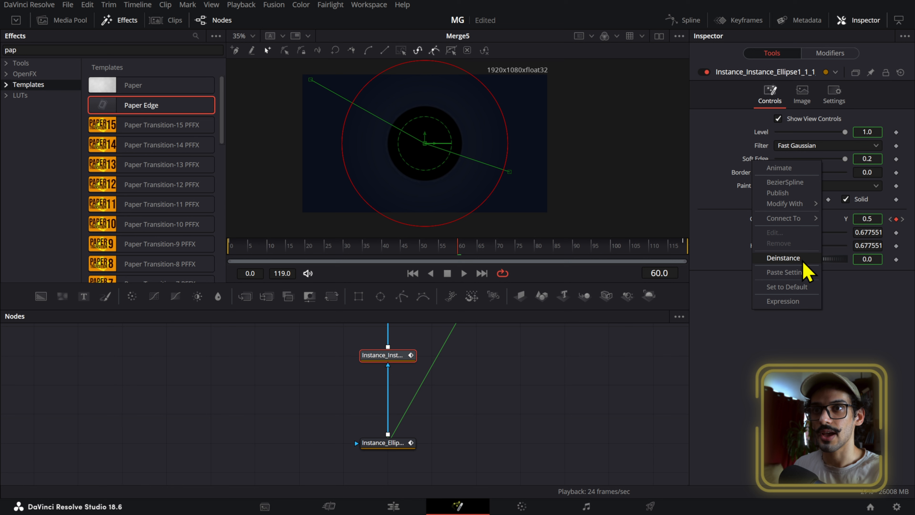
click(793, 258)
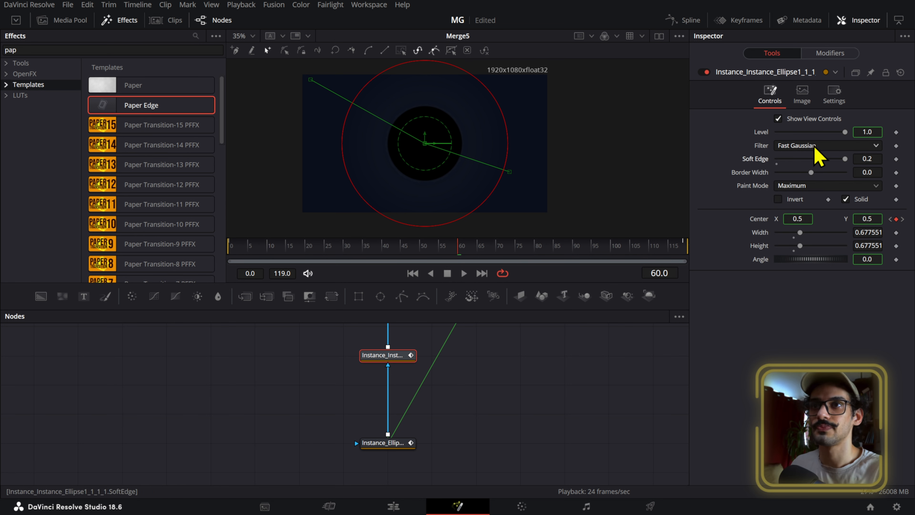
drag(867, 172, 800, 172)
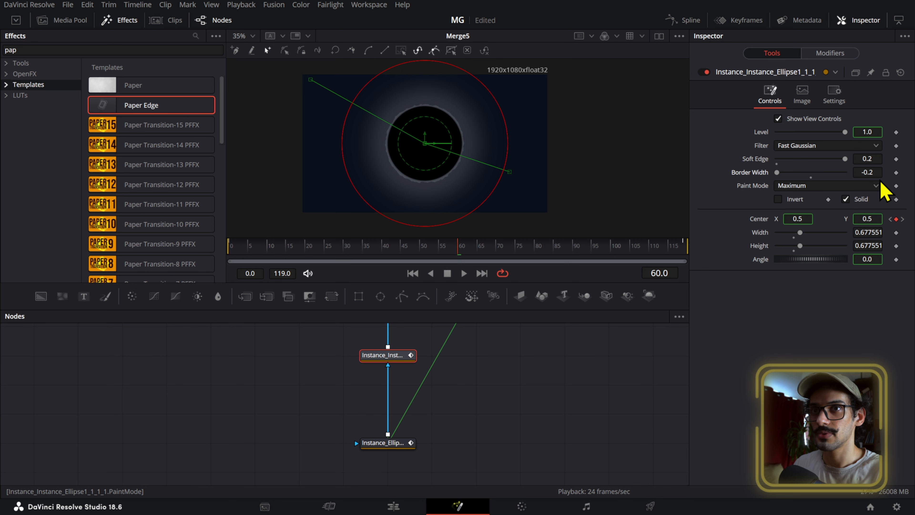
- Keyframe the enlarged mask's Border Width of -0.2 at frame 14, using Background3's colour animation as the timing reference
scroll(419, 394, up, 5)
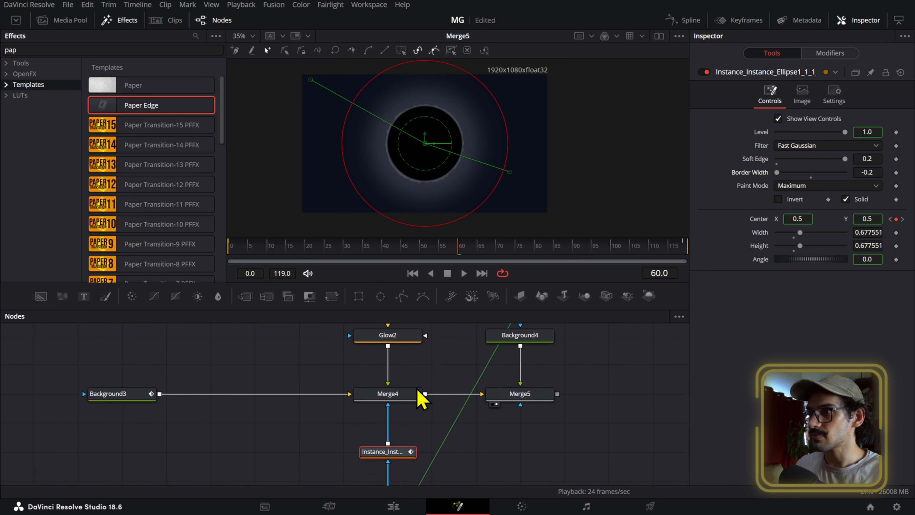
drag(327, 258, 286, 260)
click(155, 393)
click(277, 253)
scroll(452, 388, down, 3)
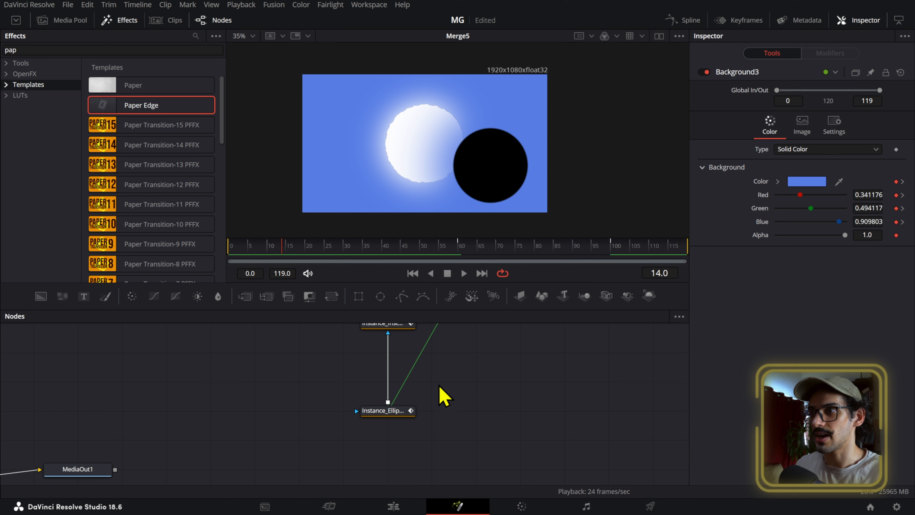
click(409, 393)
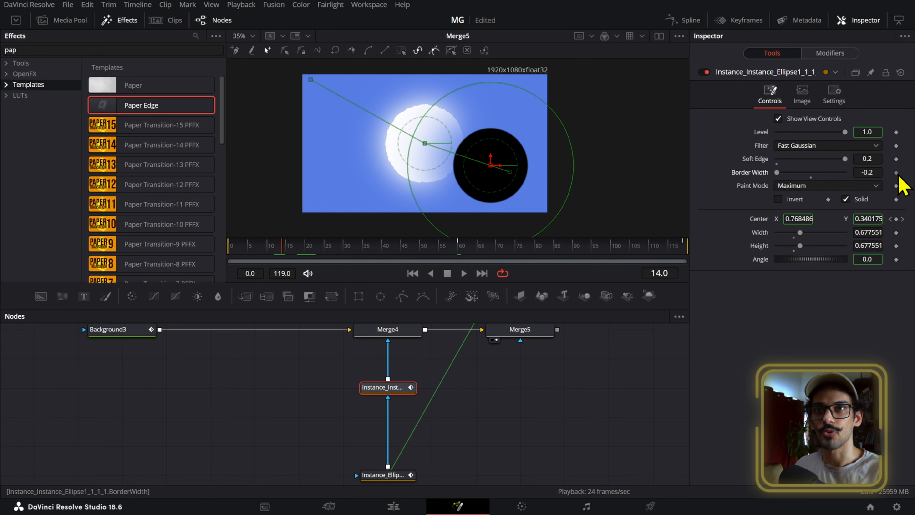
- Set the mask's Border Width to 0 at frame 60, undoing the stray value change made after it
drag(285, 261, 463, 259)
drag(875, 175, 871, 176)
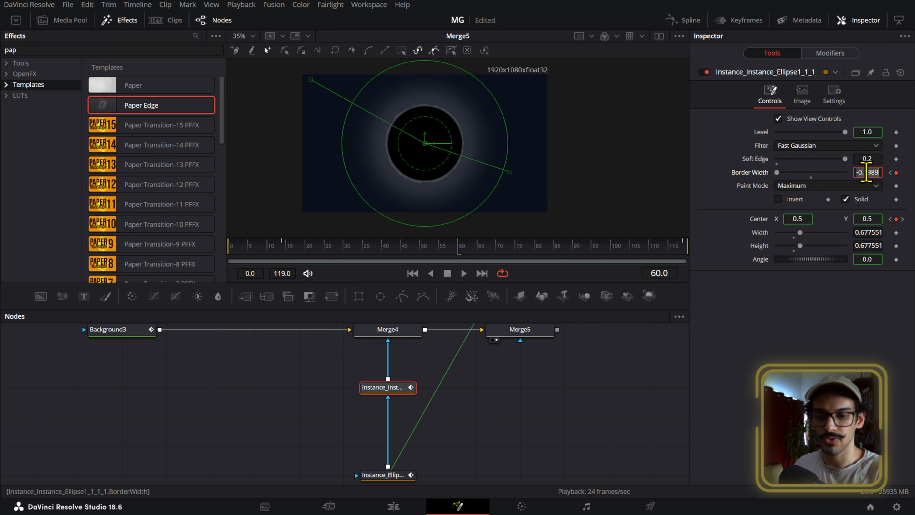
text(0)
key(Tab)
drag(864, 176, 610, 183)
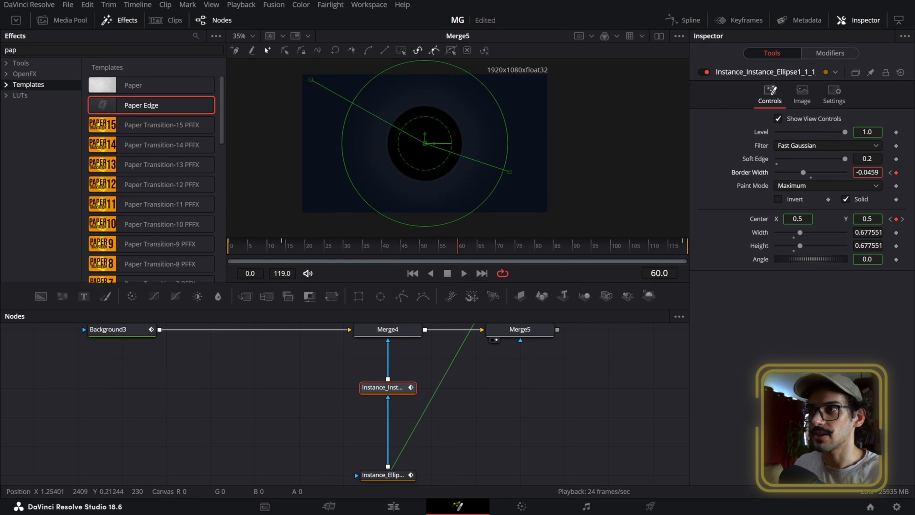
key(ctrl+z)
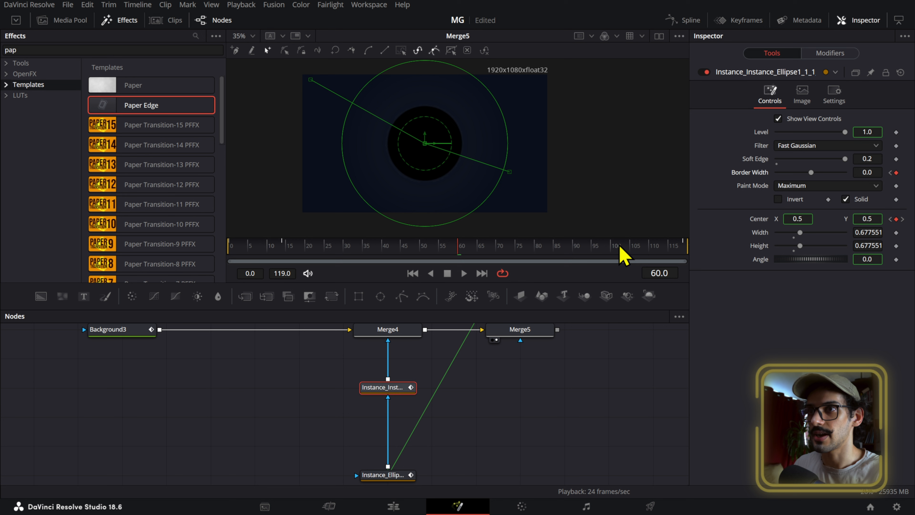
- Bring the mask's Border Width back to -0.2 at frame 100 and scrub back to check the transition
click(611, 249)
drag(867, 172, 749, 177)
drag(512, 252, 332, 262)
- Compare the sun's glow with the mask disabled and enabled, reviewing it in playback and at frame 60
key(ctrl+p)
key(ctrl+p)
key(ctrl+p)
key(ctrl+p)
drag(385, 255, 197, 256)
key(space)
click(500, 388)
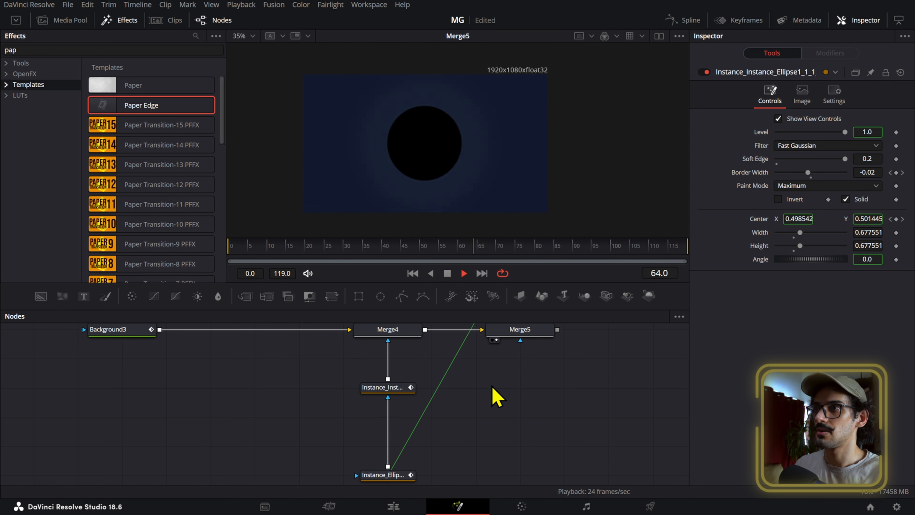
key(space)
drag(496, 257, 460, 250)
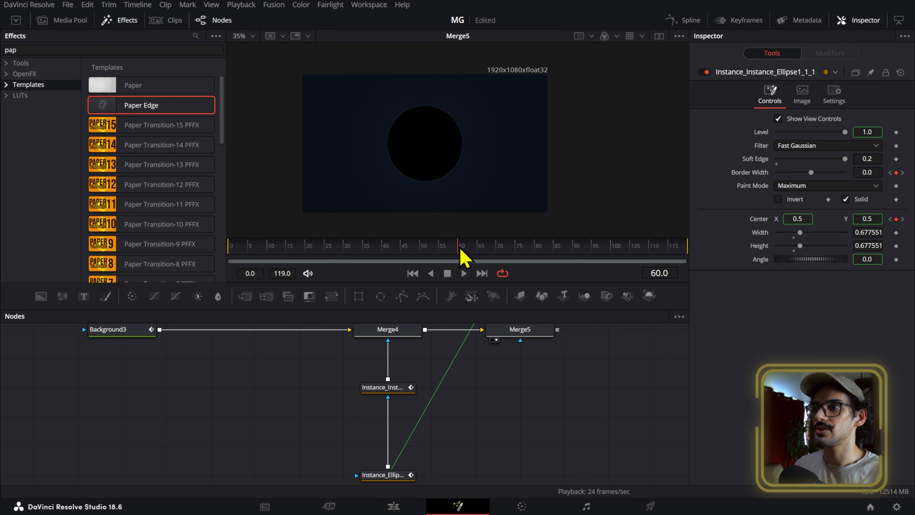
scroll(463, 159, up, 4)
scroll(459, 159, down, 4)
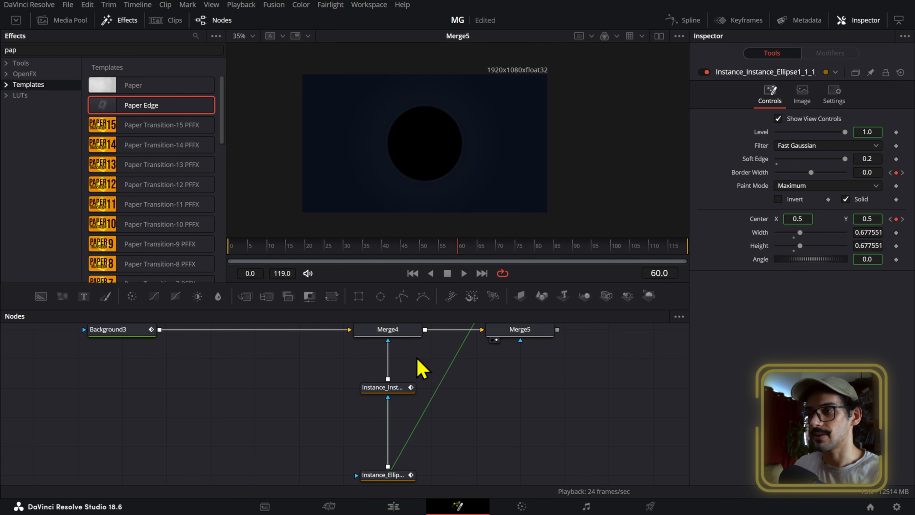
click(407, 390)
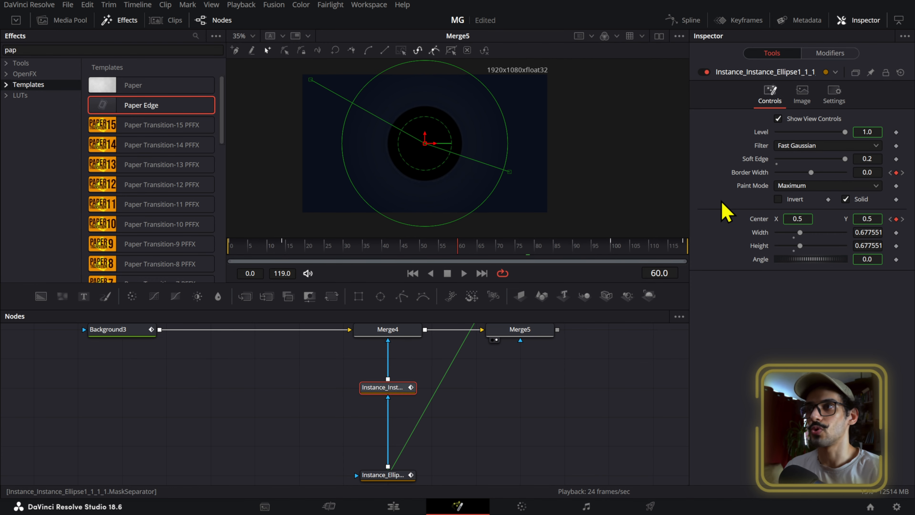
- Move Merge5, Background4 and its ellipse mask away from Merge4 to make room between the merges
click(598, 340)
drag(578, 347, 423, 423)
drag(472, 402, 351, 351)
drag(377, 443, 510, 443)
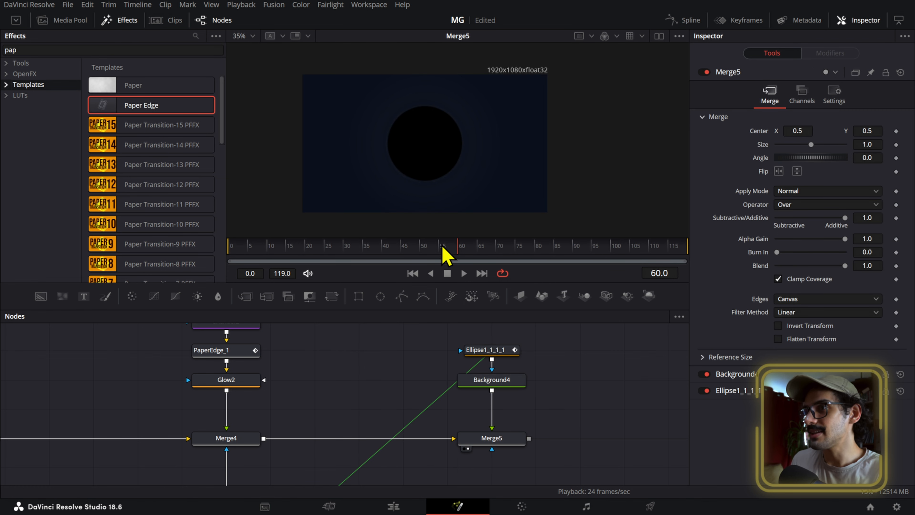
- Following the original eclipse setup, add a Light Rays node between Merge4 and Merge5
click(399, 250)
scroll(376, 364, down, 5)
drag(370, 382, 409, 345)
scroll(214, 399, up, 4)
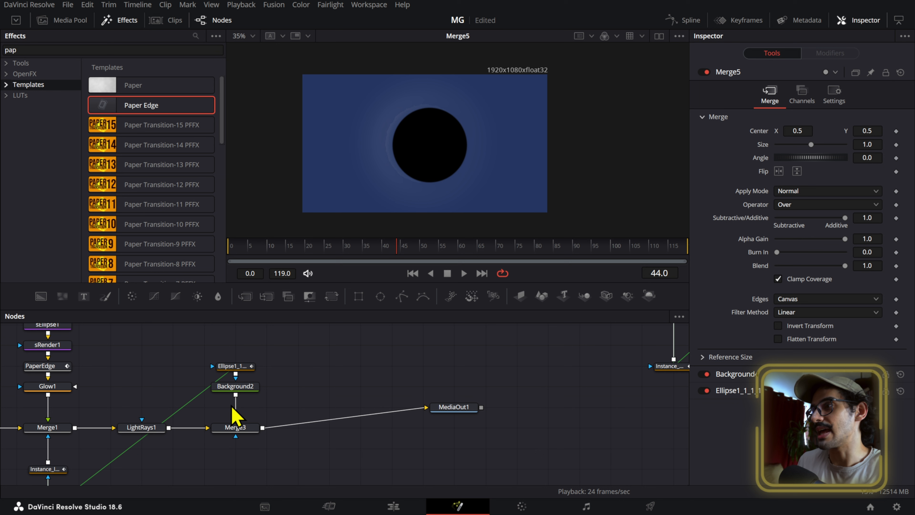
click(159, 431)
drag(580, 345, 399, 407)
click(406, 401)
key(shift+space)
text(ray)
key(Return)
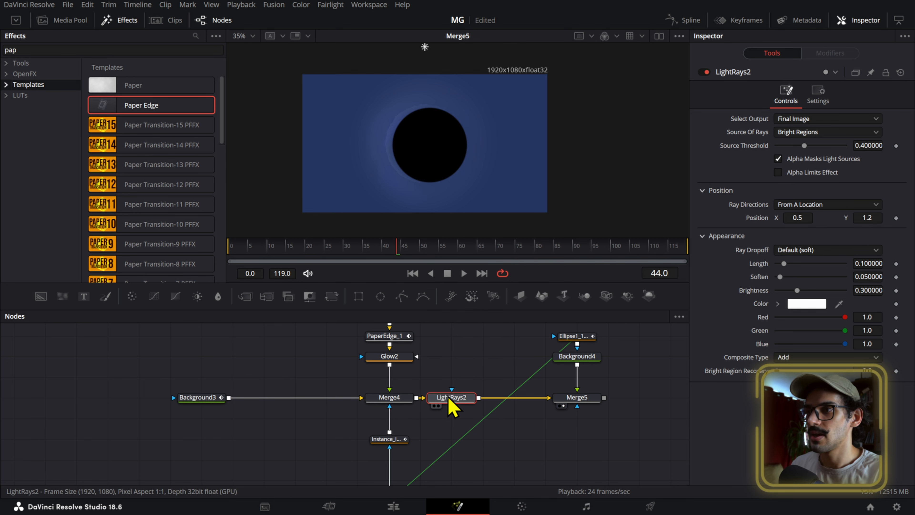
- View LightRays2 at frame 0 and set Source Threshold 0.948, Length 0.256, Soften 0.021 and Brightness 0.036
drag(402, 237, 202, 266)
key(1)
drag(863, 147, 841, 146)
drag(868, 263, 775, 291)
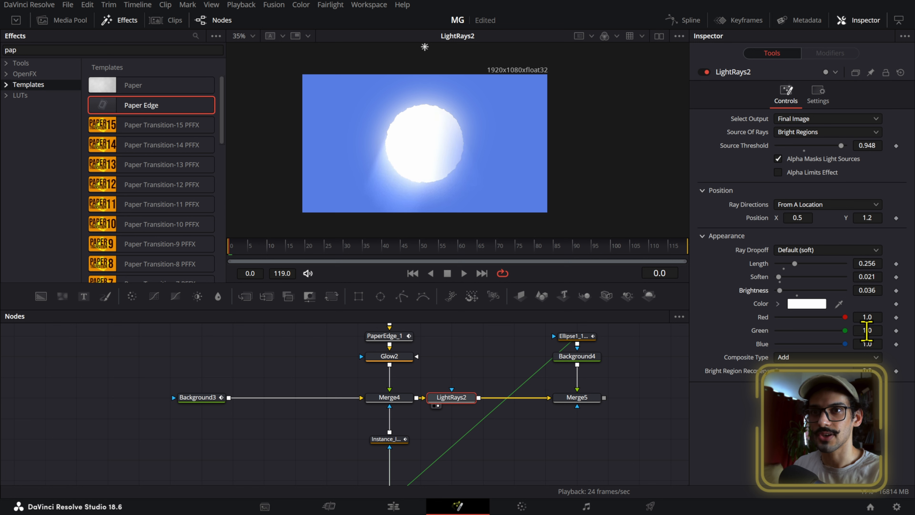
- Change the colour of the light rays to yellow, #ffdd35
drag(846, 317, 732, 317)
click(809, 305)
drag(554, 193, 554, 184)
click(551, 183)
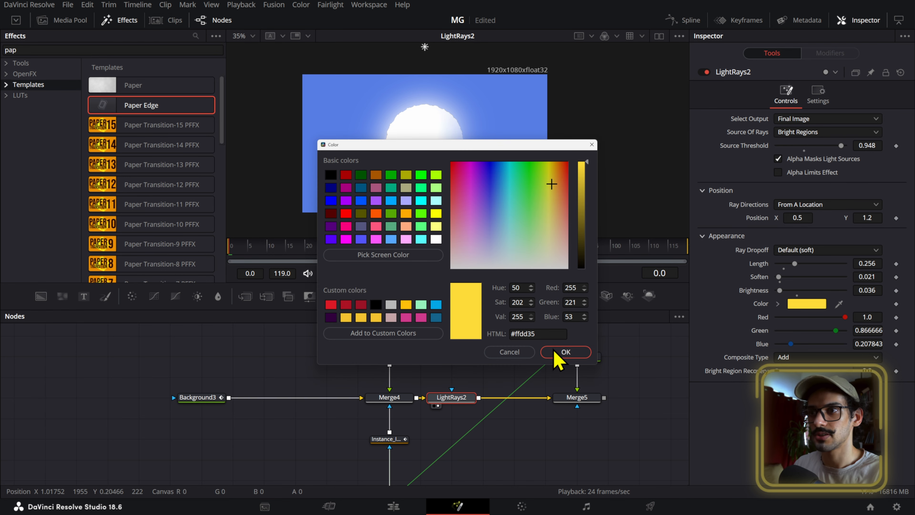
click(561, 352)
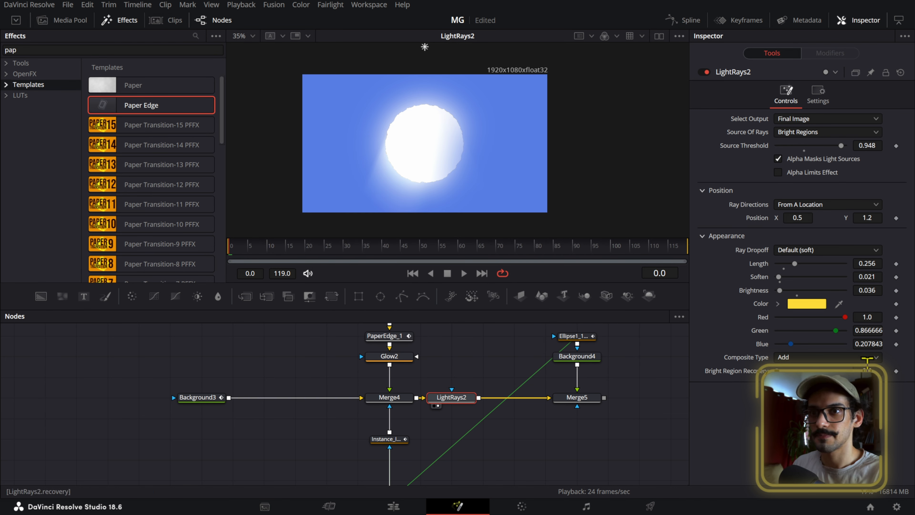
- Adjust LightRays2's Bright Region Recovery, lower its Source Threshold to 0.724, and play the animation to check the rays
drag(867, 370, 863, 370)
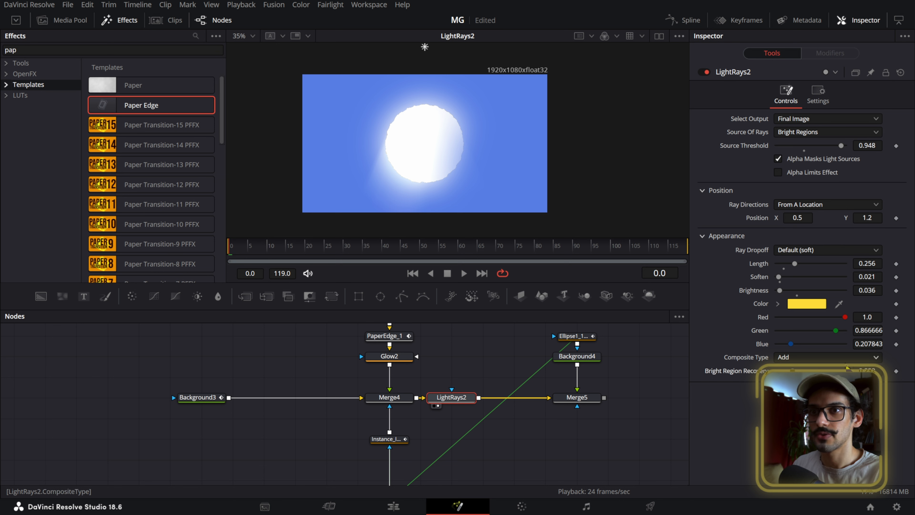
drag(867, 145, 643, 157)
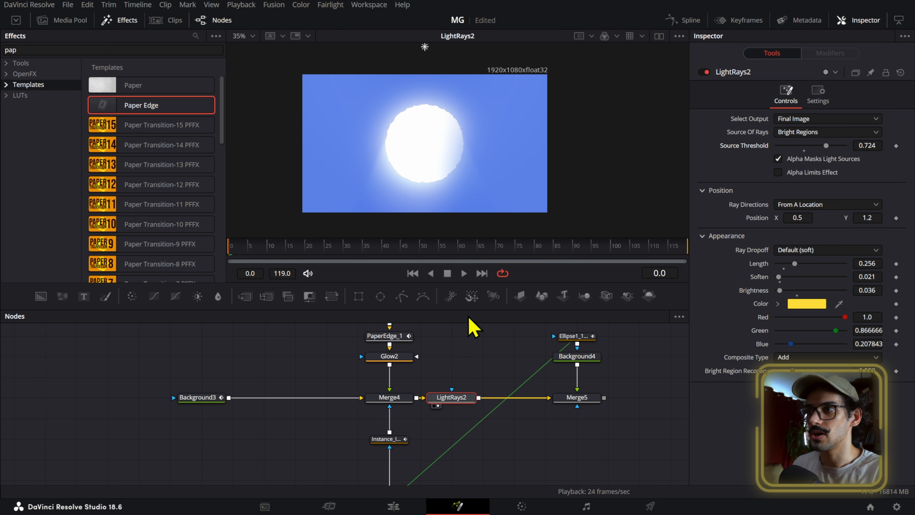
drag(360, 252, 394, 283)
key(space)
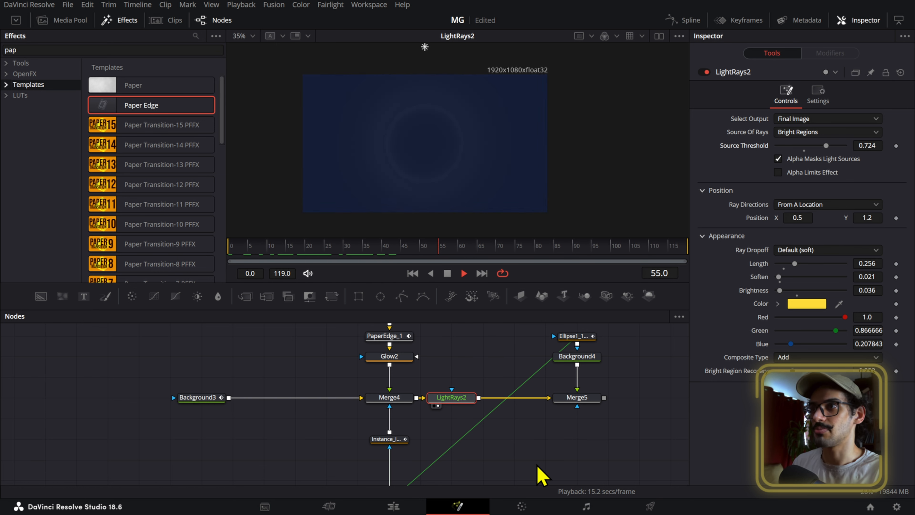
key(space)
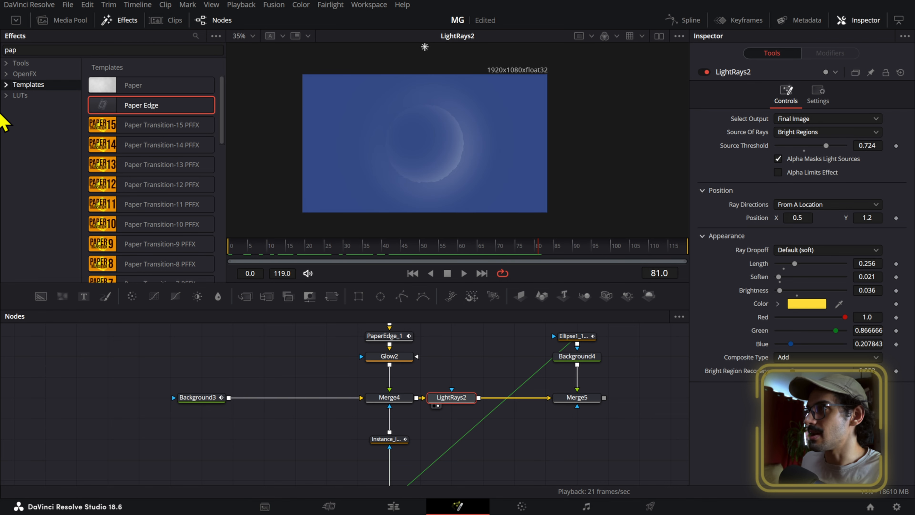
- Search the OpenFX effects for "ray" to find the Light Rays effect
click(7, 76)
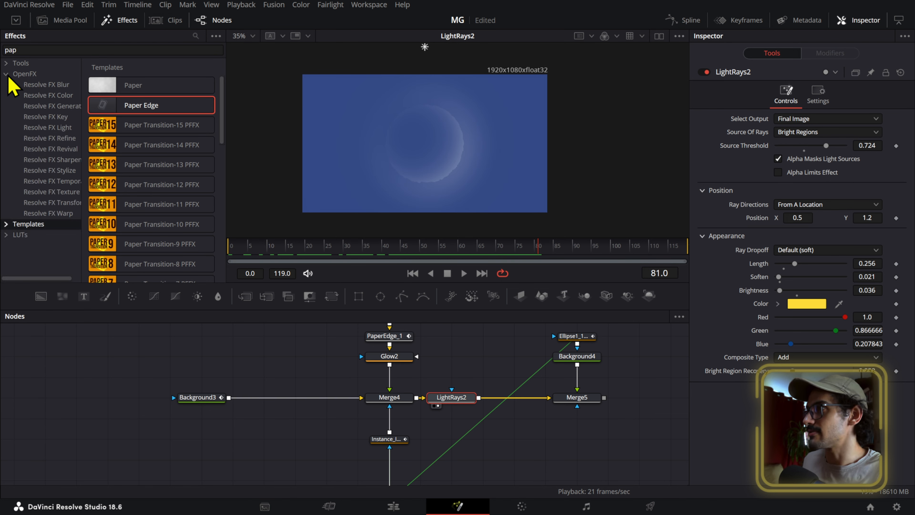
click(50, 51)
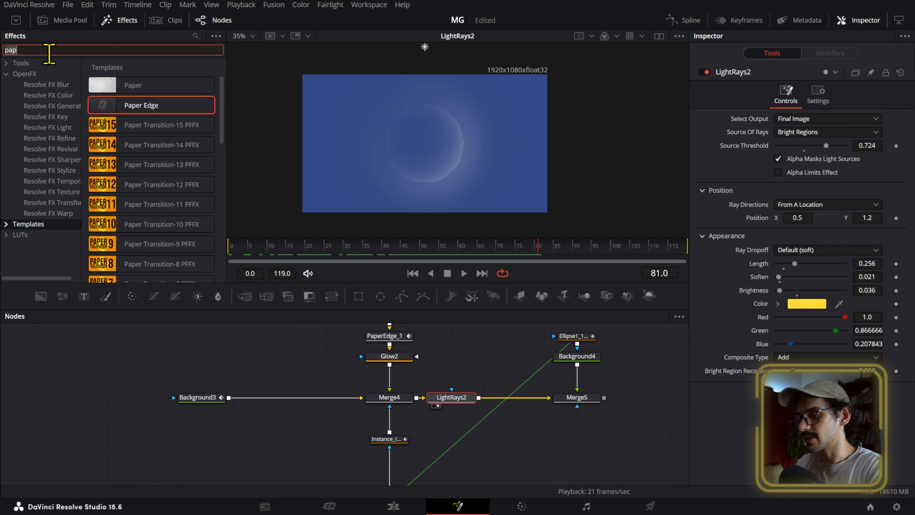
key(BackSpace)
key(BackSpace)
key(BackSpace)
text(ligh)
key(BackSpace)
key(BackSpace)
key(BackSpace)
key(BackSpace)
text(ray)
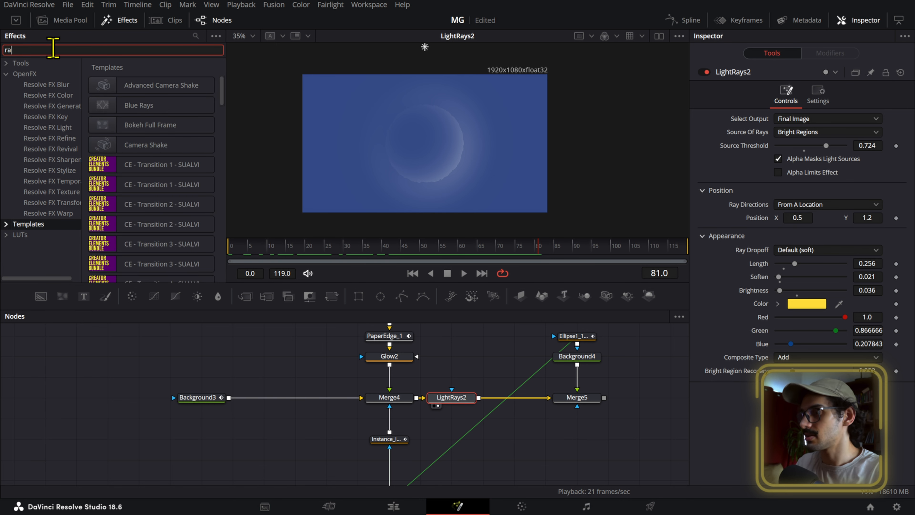
click(48, 76)
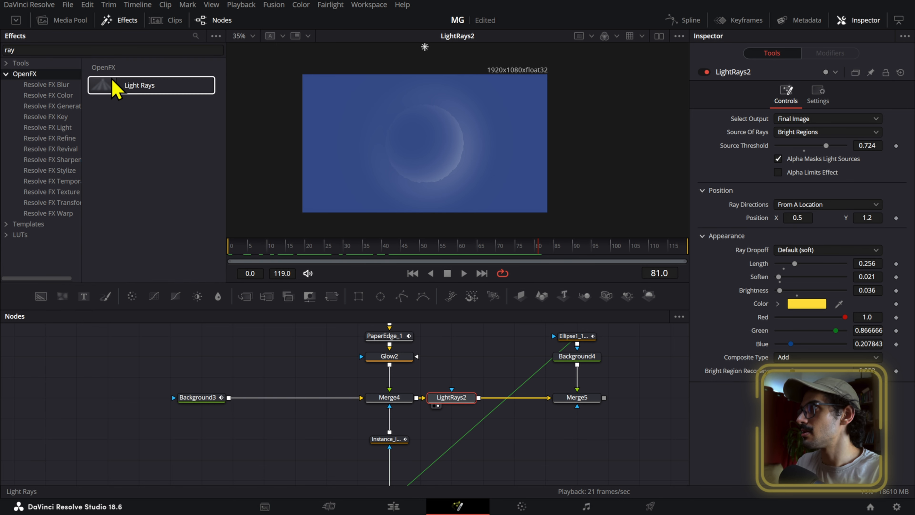
- Try placing a second, unconnected Light Rays node above LightRays2, and delete it
drag(111, 88, 133, 93)
drag(452, 353, 453, 356)
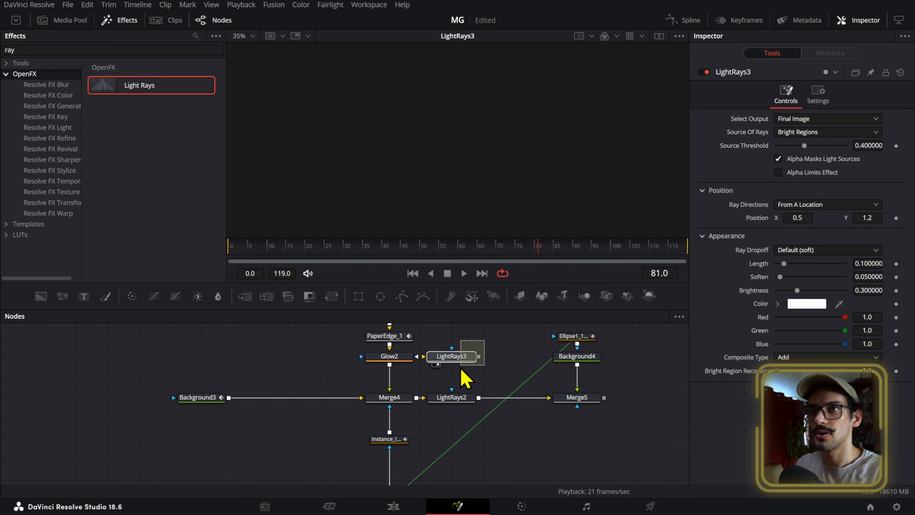
key(Delete)
- Show the output of Merge5 in the viewer
click(455, 398)
click(577, 400)
key(1)
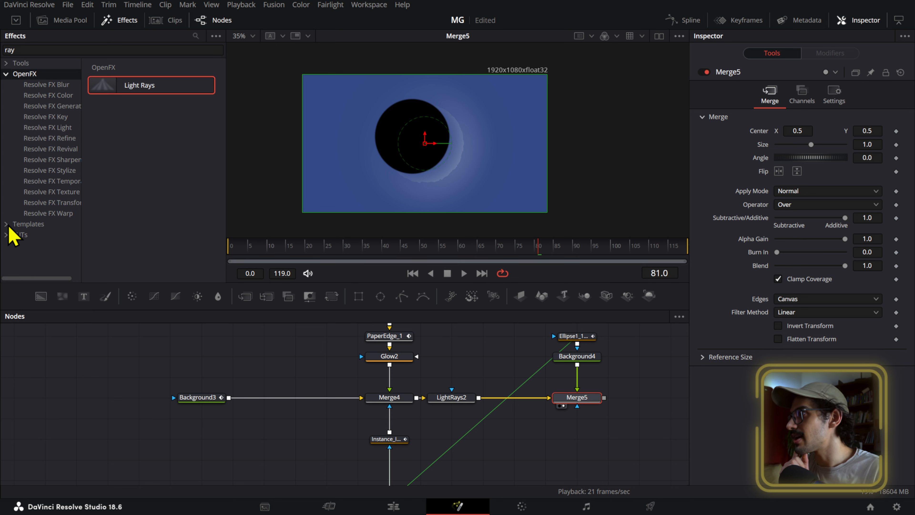
- Clear the effects search, look through the Lens Flares in the Fusion templates, and return to frame 0
click(17, 247)
scroll(50, 222, down, 4)
click(37, 140)
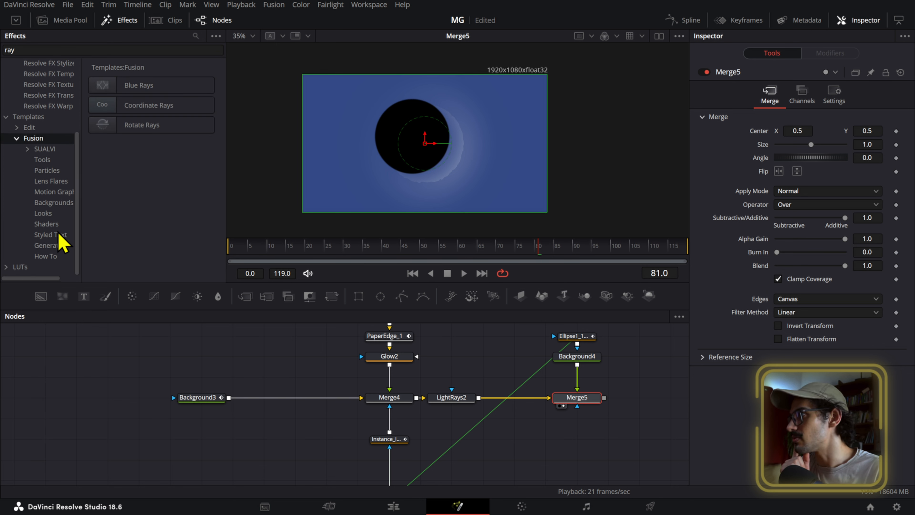
click(57, 183)
click(82, 51)
key(BackSpace)
key(BackSpace)
key(BackSpace)
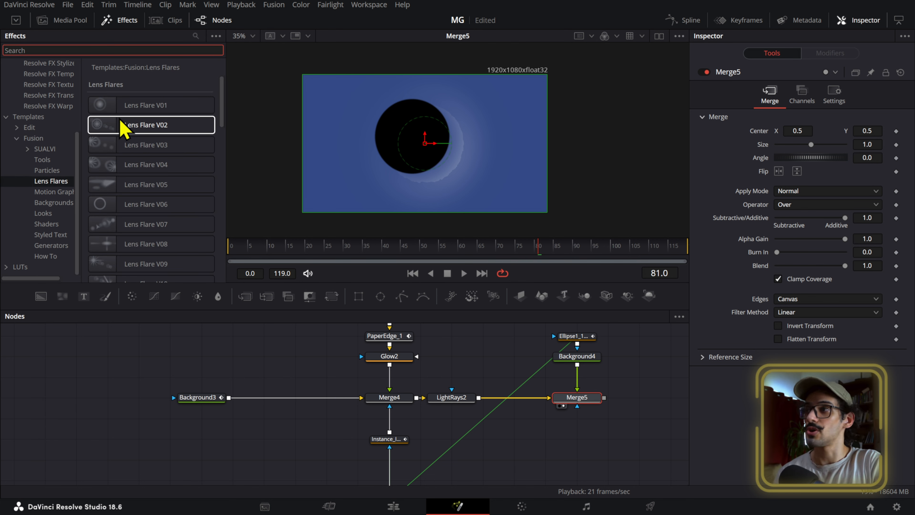
scroll(127, 137, down, 3)
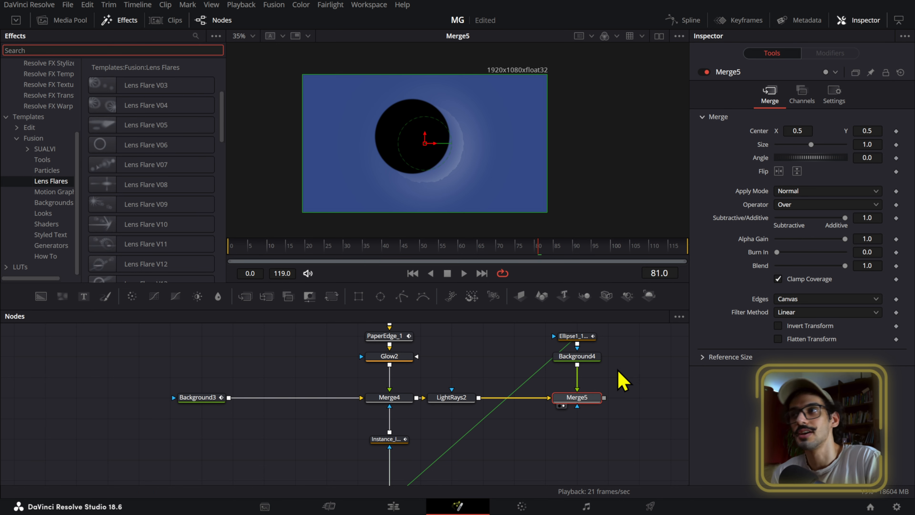
drag(450, 255, 235, 250)
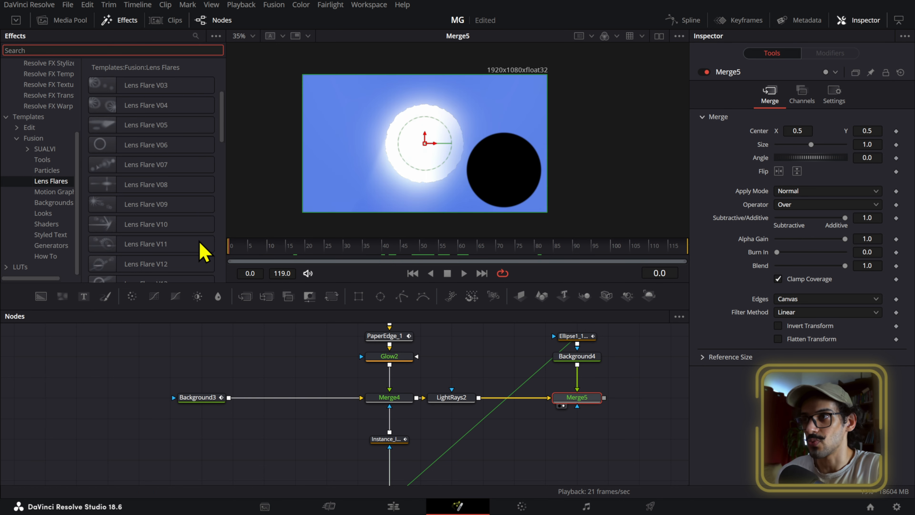
- Try adding a Fast Noise node after Merge5, and undo it
drag(551, 433, 411, 437)
key(shift+space)
text(ray)
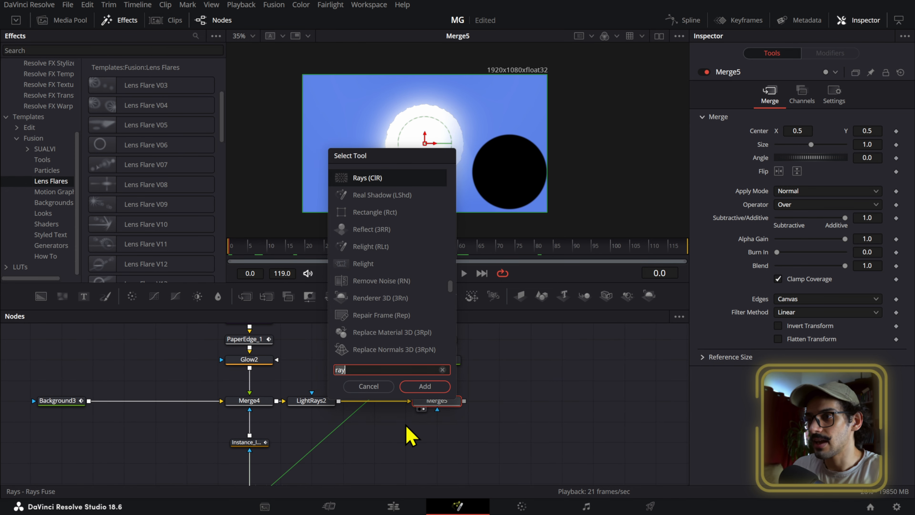
key(BackSpace)
key(BackSpace)
key(BackSpace)
text(noise)
key(Return)
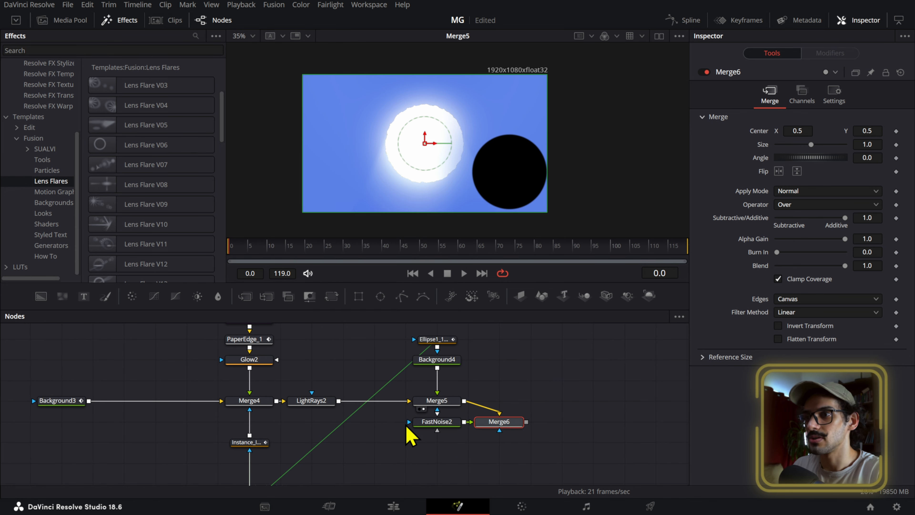
key(ctrl+z)
- Add a Film Grain node after Merge5
click(451, 403)
key(shift+space)
text(film g)
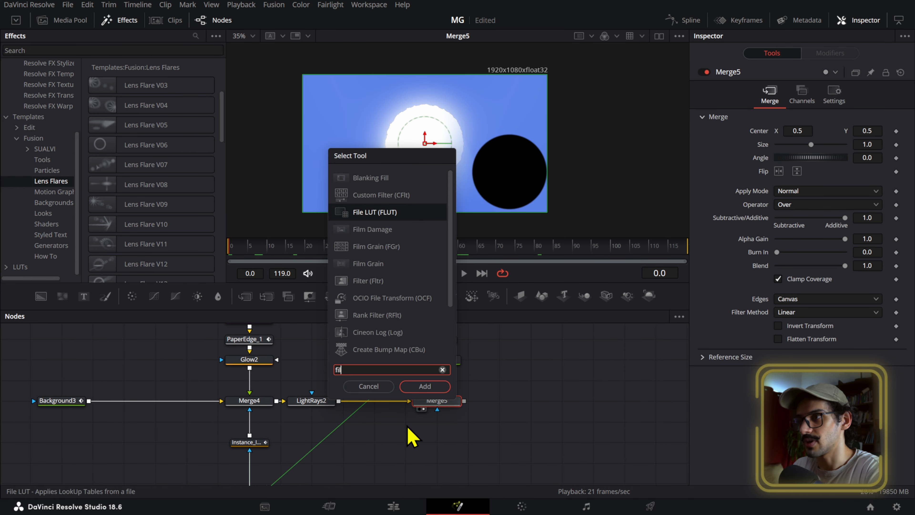
key(Return)
key(ctrl+f)
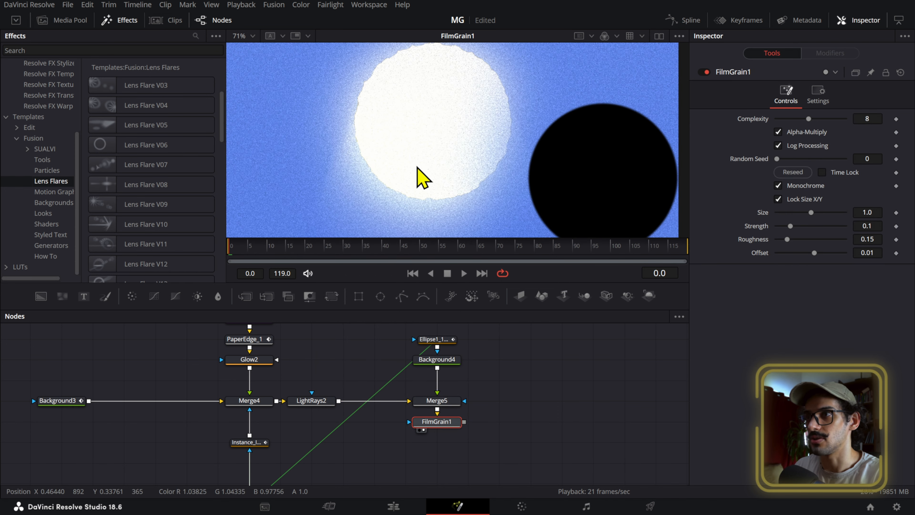
- Set FilmGrain1's Size to 0.616, Strength to 0.0861 and Complexity to 7, and reseed the grain
drag(868, 212, 876, 213)
click(792, 172)
drag(866, 119, 861, 119)
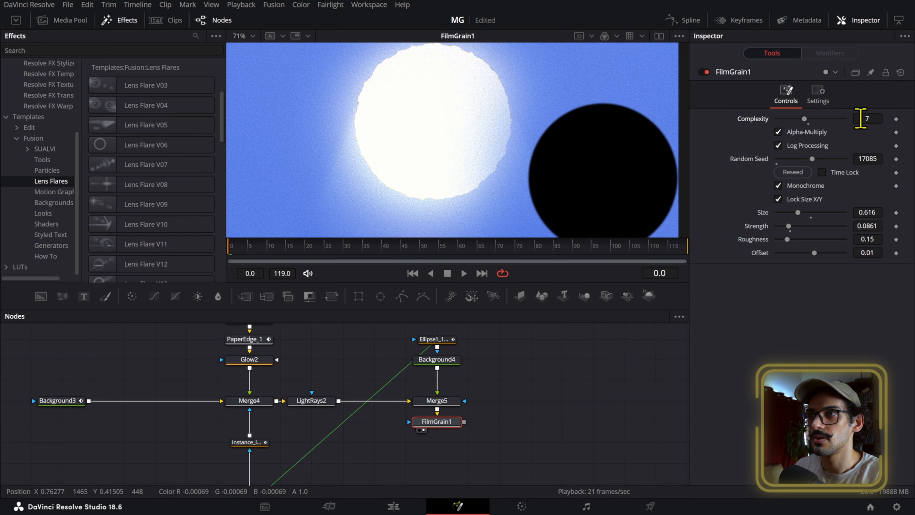
- Play the animation to check how the film grain looks over the eclipse
scroll(516, 159, down, 3)
key(space)
click(552, 383)
scroll(518, 196, up, 3)
key(space)
scroll(458, 126, down, 2)
drag(465, 161, 499, 232)
- Delete the FilmGrain1 node and return to viewing Merge5
drag(497, 460, 419, 425)
key(Delete)
click(441, 401)
key(2)
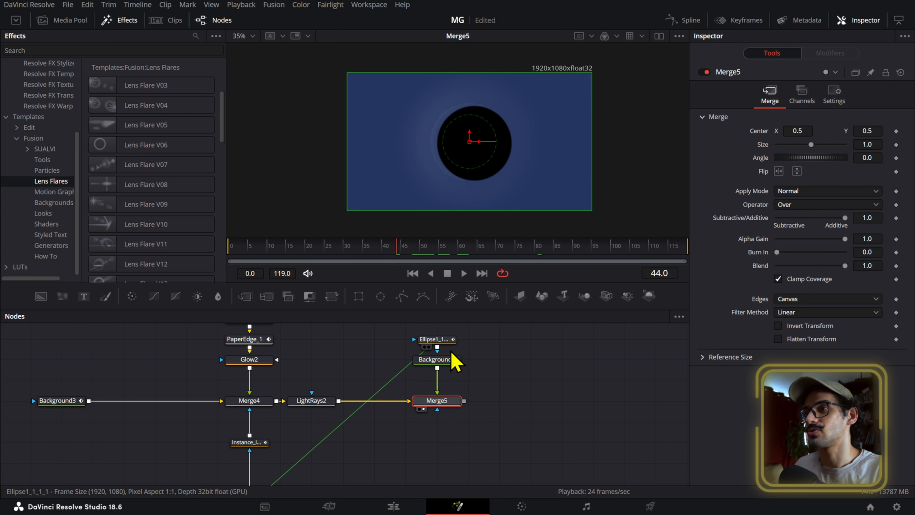
- Check the moon's ellipse path and play the eclipse animation from the first frame
click(437, 340)
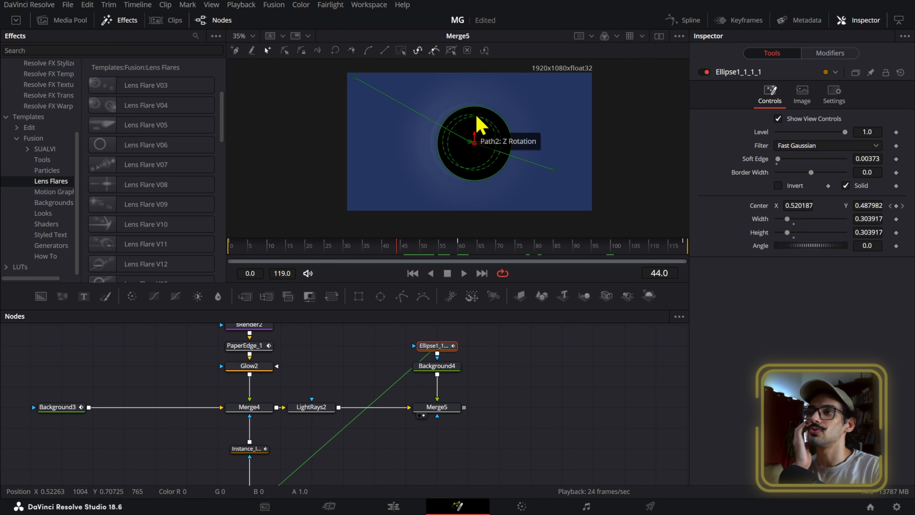
key(Home)
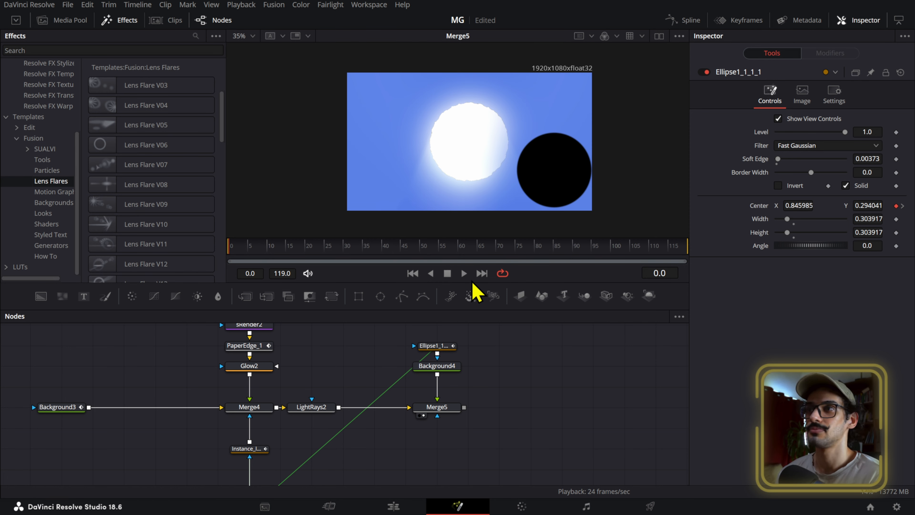
key(space)
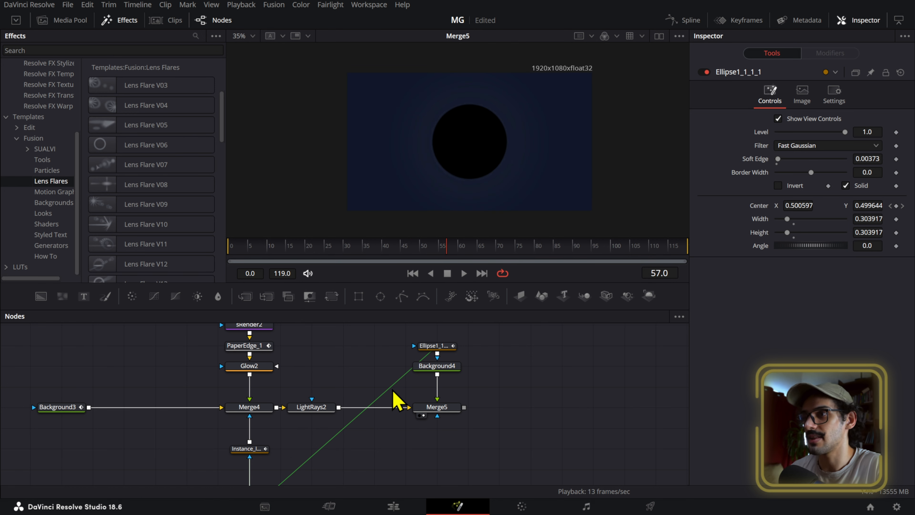
- Try a smaller moon ellipse of about 0.281, and adjust the Border Width of the upper instanced glow mask at frame 60
click(436, 346)
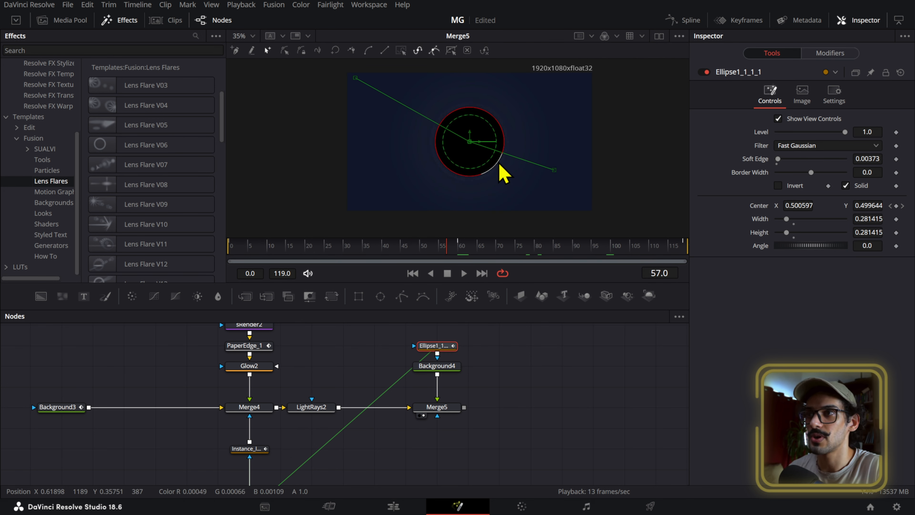
scroll(288, 395, down, 3)
click(256, 384)
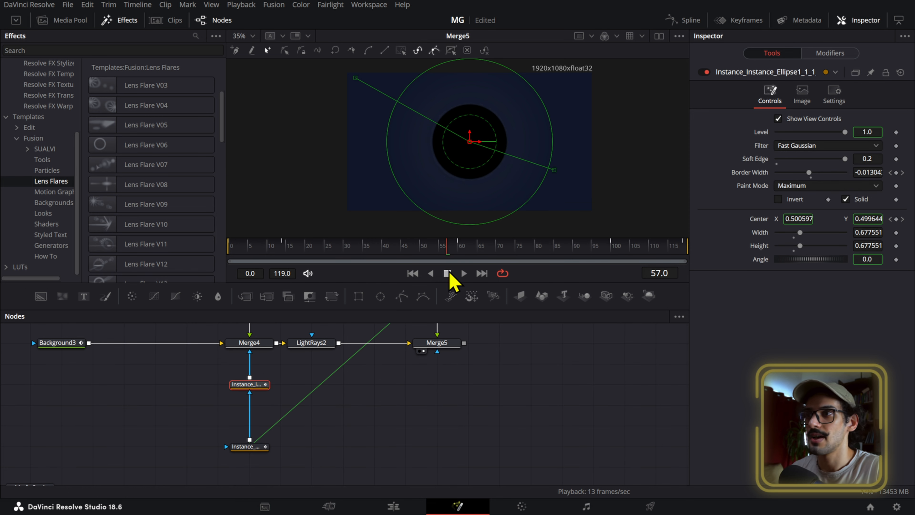
drag(464, 248, 462, 248)
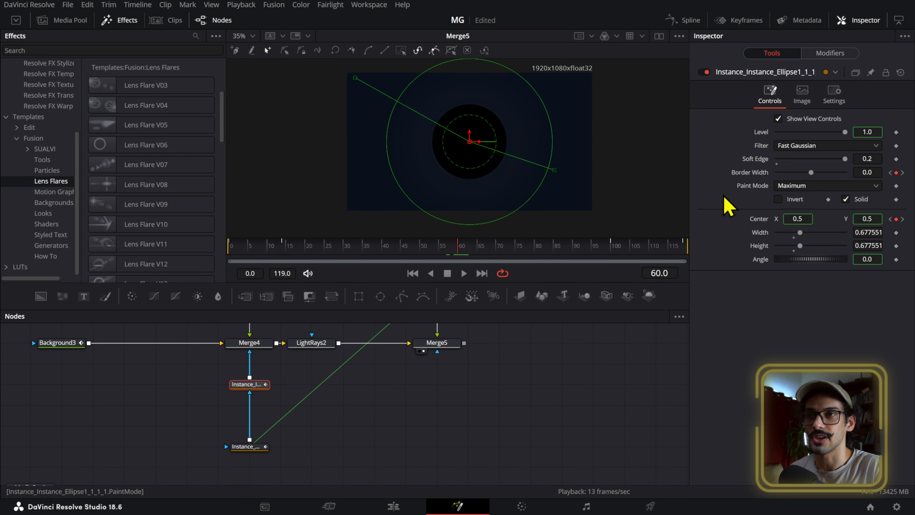
mouse_move(871, 173)
mouse_down()
mouse_move(860, 174)
mouse_move(902, 174)
mouse_move(876, 172)
mouse_up()
- Try shrinking the moon's ellipse mask to a width and height of about 0.294 at frame 60
scroll(358, 384, up, 3)
click(437, 346)
drag(492, 164, 489, 176)
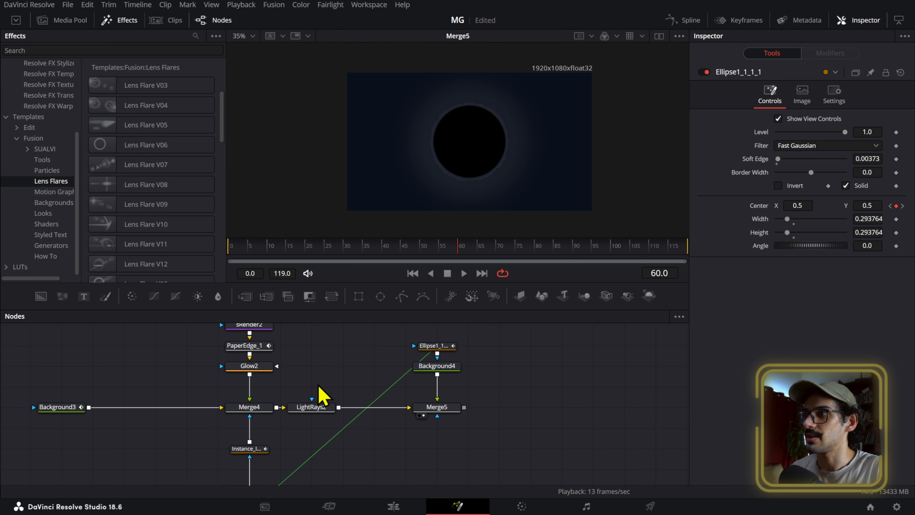
- Try a Glow Size of 500 and a Glow of 0.951 on Glow2, and undo the recent glow and moon tweaks
click(266, 366)
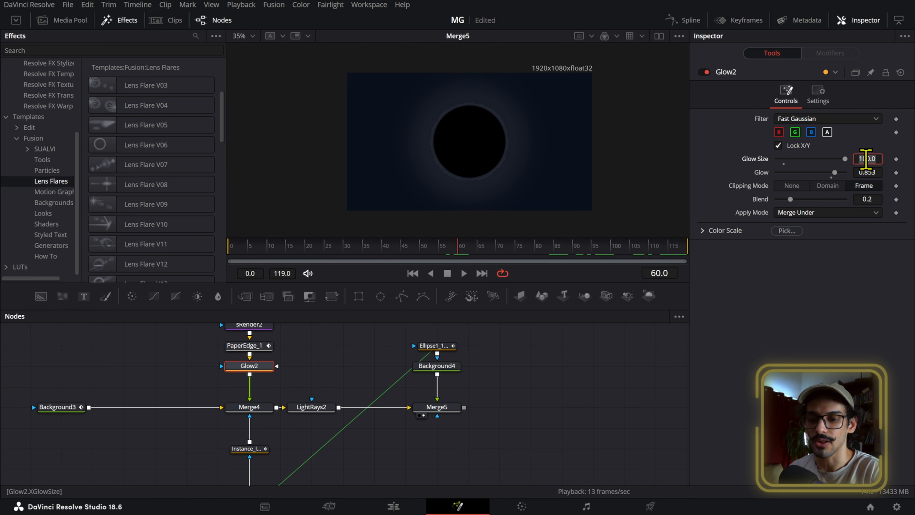
text(500)
key(Tab)
key(ctrl+z)
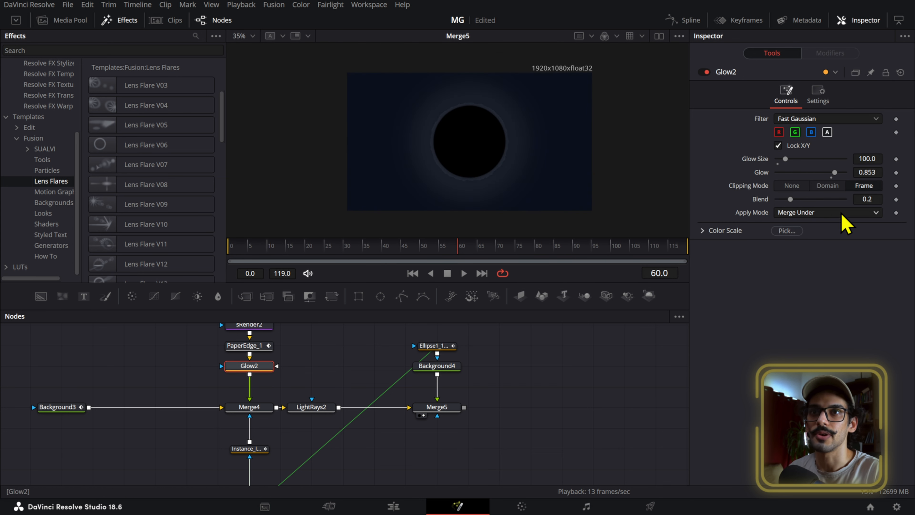
drag(861, 173, 896, 172)
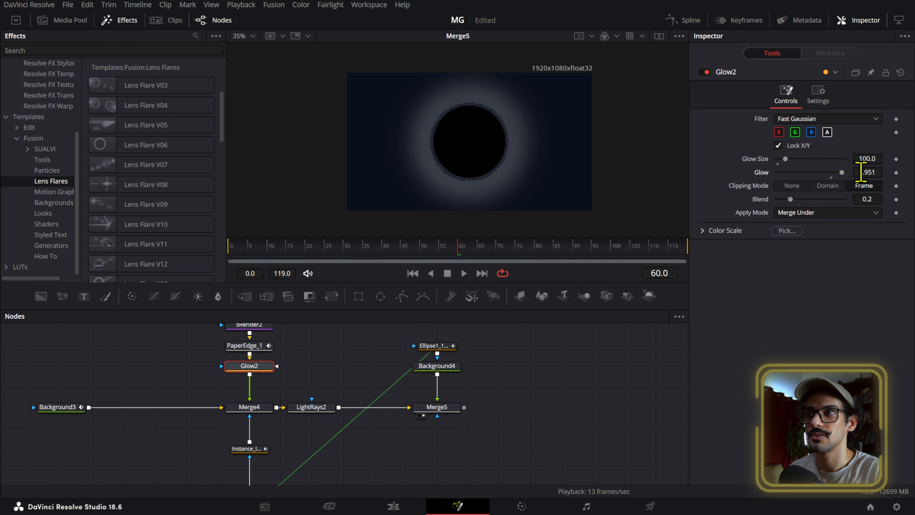
key(ctrl+z)
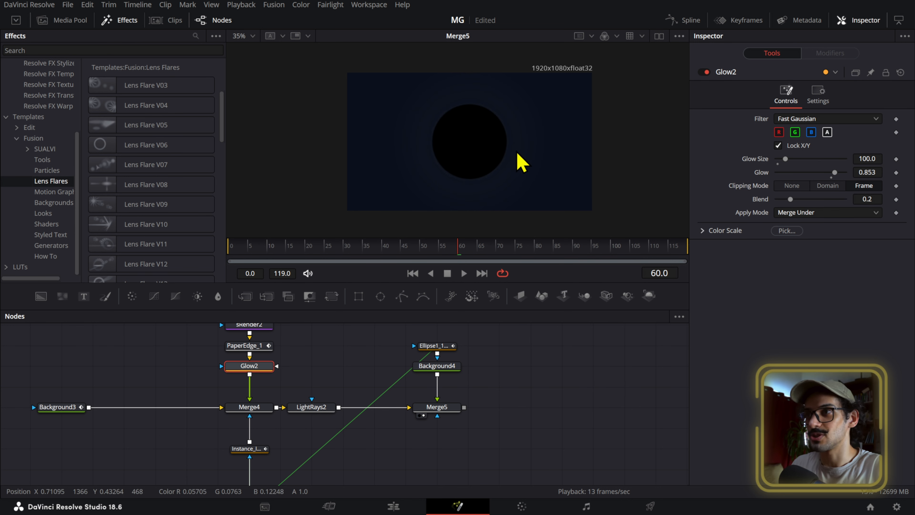
- Play the animation to review the complete eclipse
key(space)
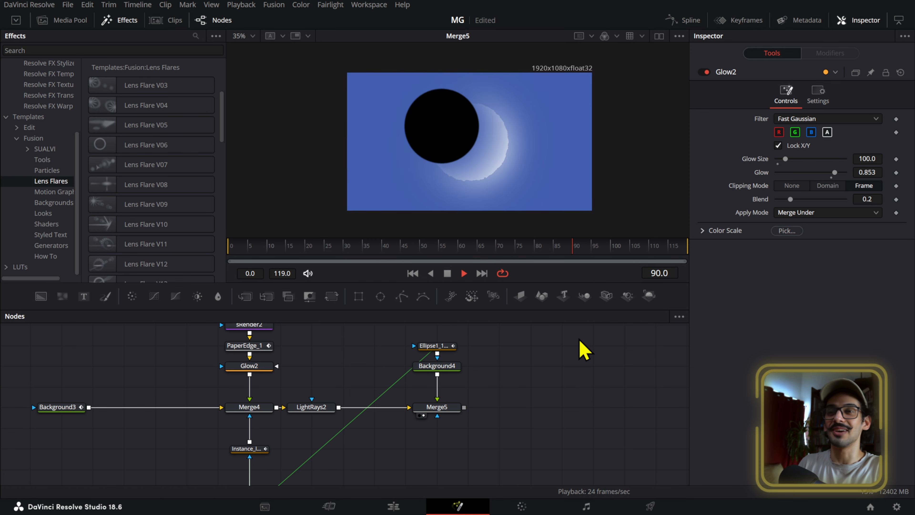